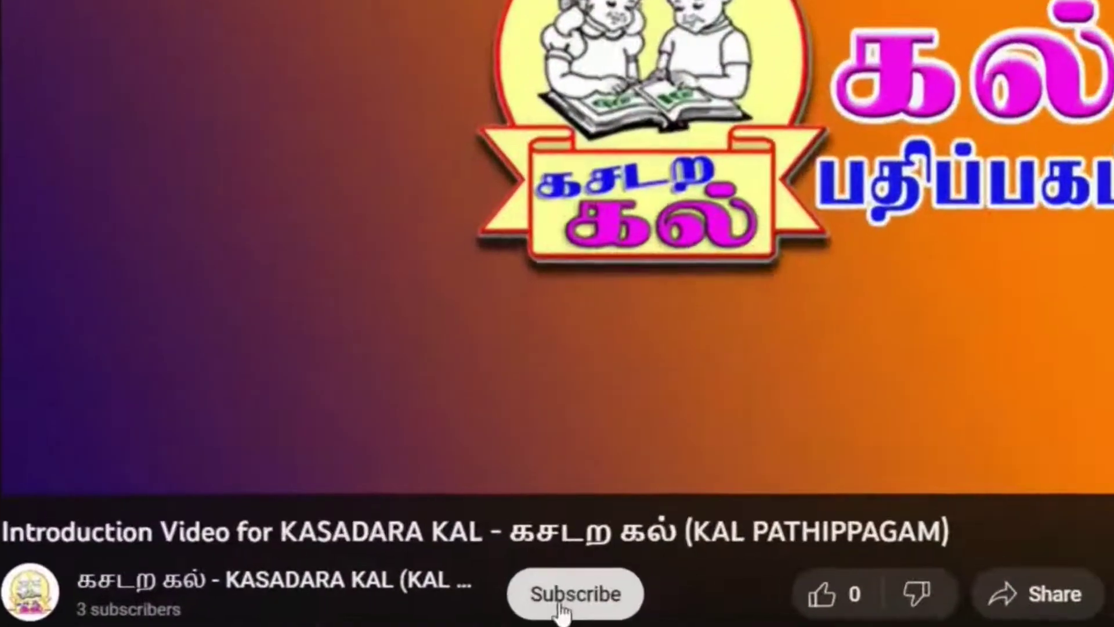
Subscribe to KASADARA KAL with notifications set to All, then like the introduction video
{"action": "left_click", "coordinate": [566, 603]}
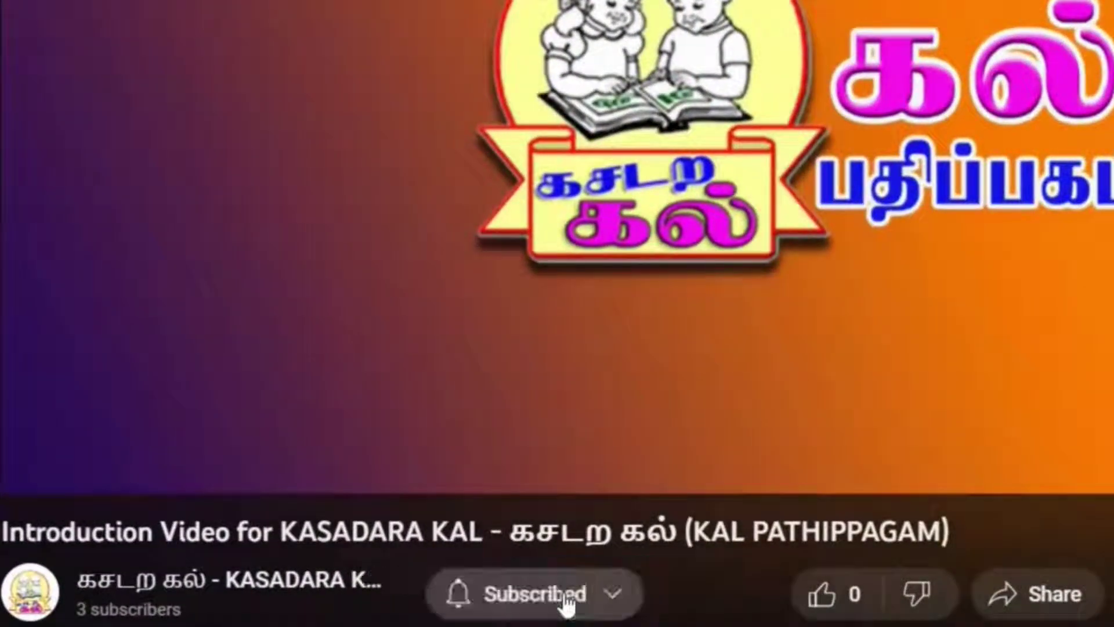
{"action": "left_click", "coordinate": [467, 603]}
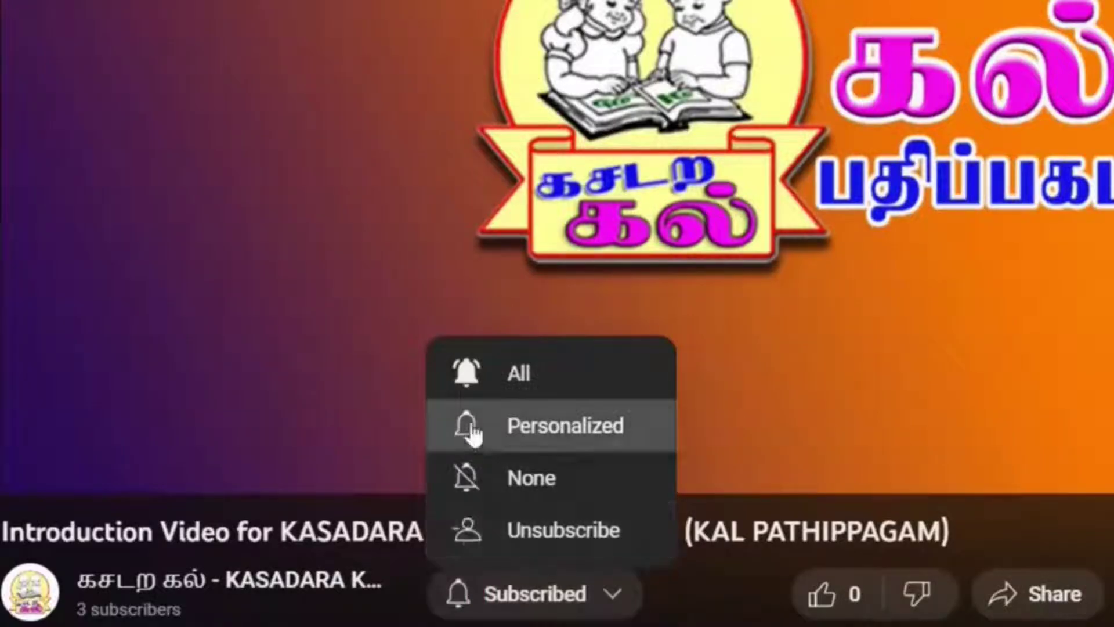
{"action": "left_click", "coordinate": [477, 386]}
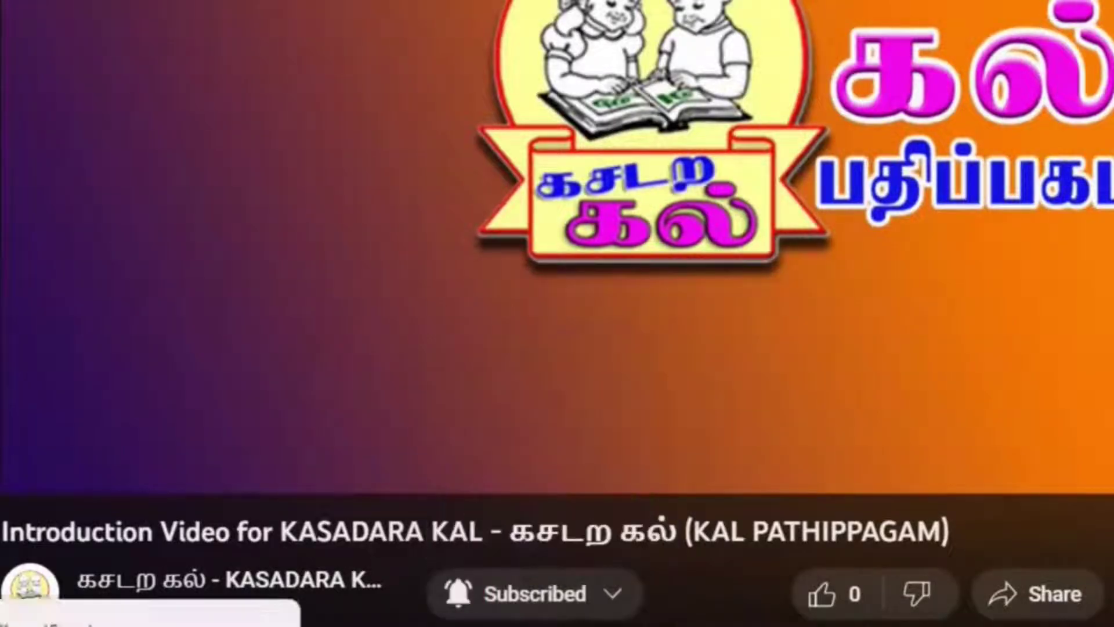
{"action": "left_click", "coordinate": [865, 599]}
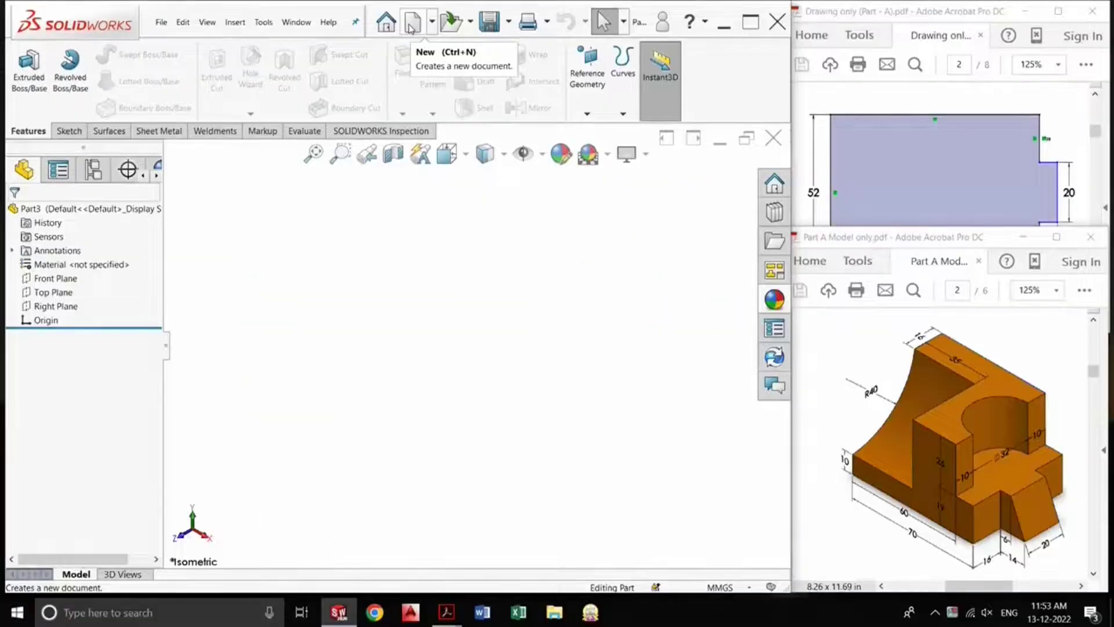
Create a new Part document, bring the drawing PDF forward, and start Extruded Boss/Base
{"action": "left_click", "coordinate": [410, 27]}
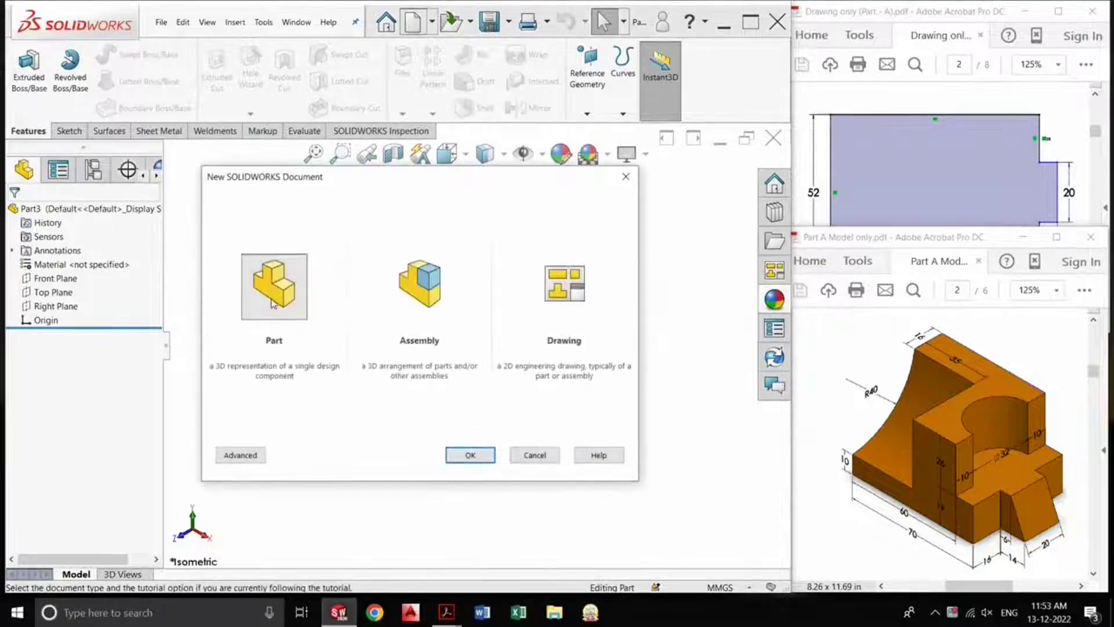
{"action": "left_click", "coordinate": [470, 456]}
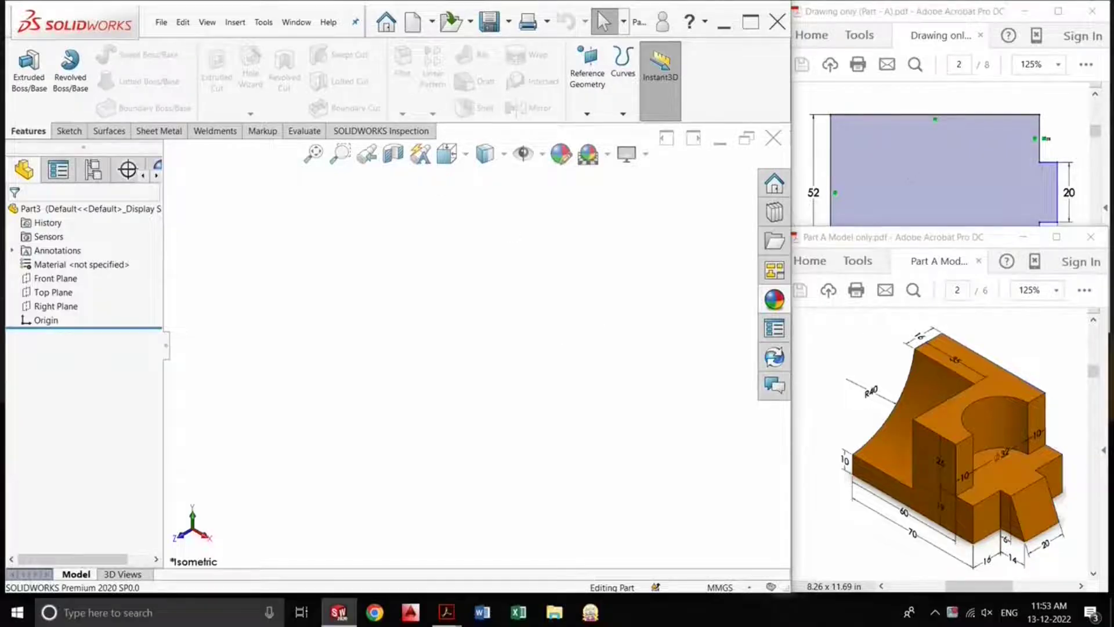
{"action": "left_click", "coordinate": [926, 177]}
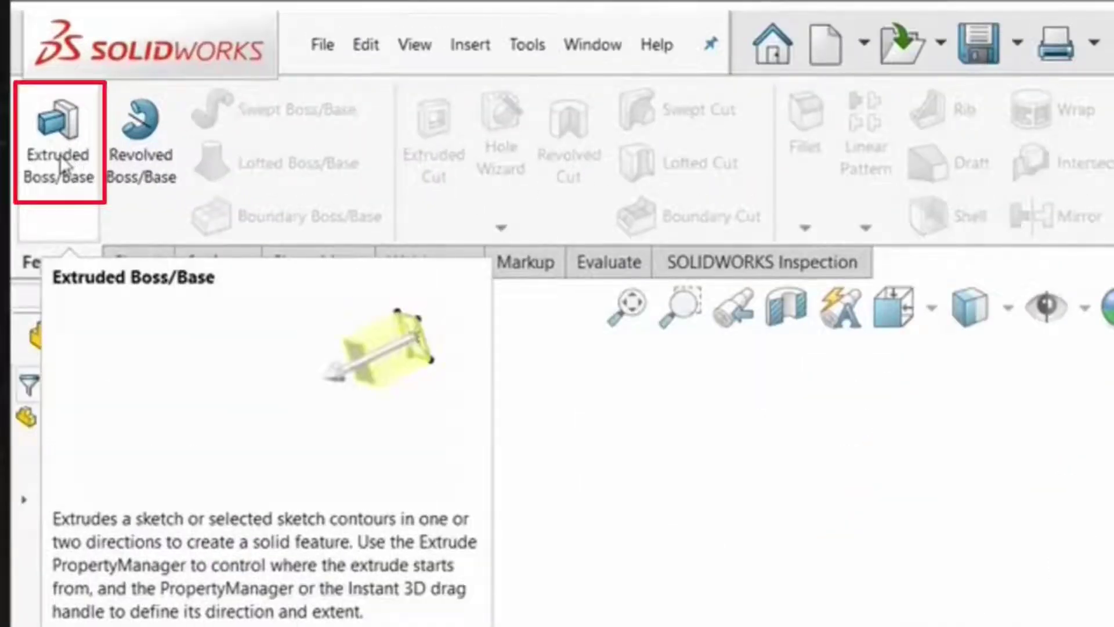
{"action": "left_click", "coordinate": [61, 163]}
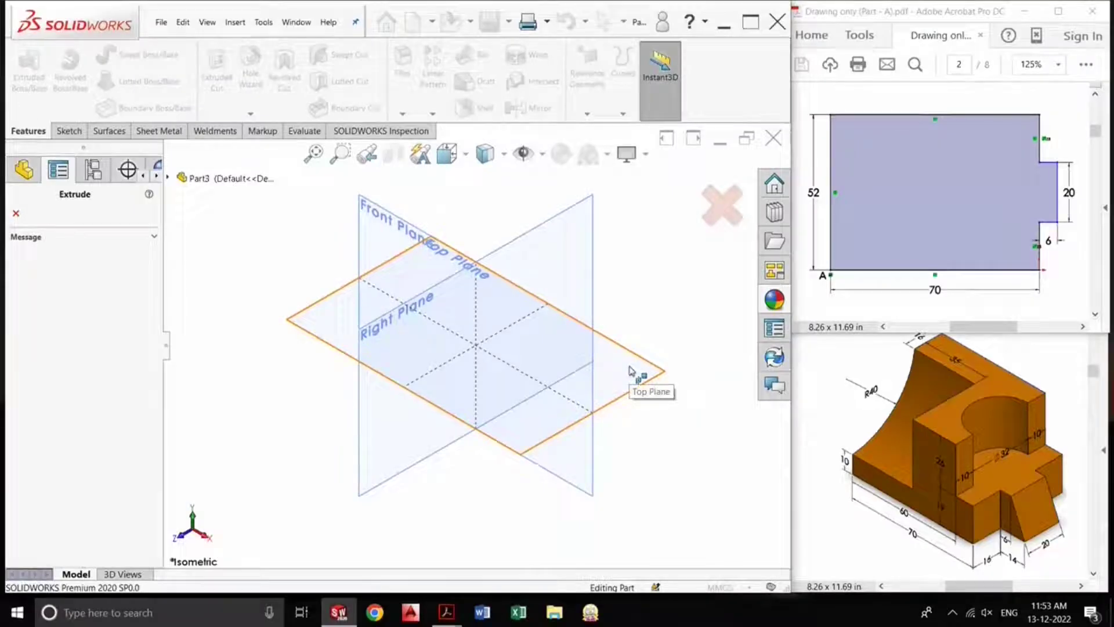
Draw a corner rectangle from the origin on the Top Plane
{"action": "left_click", "coordinate": [638, 372]}
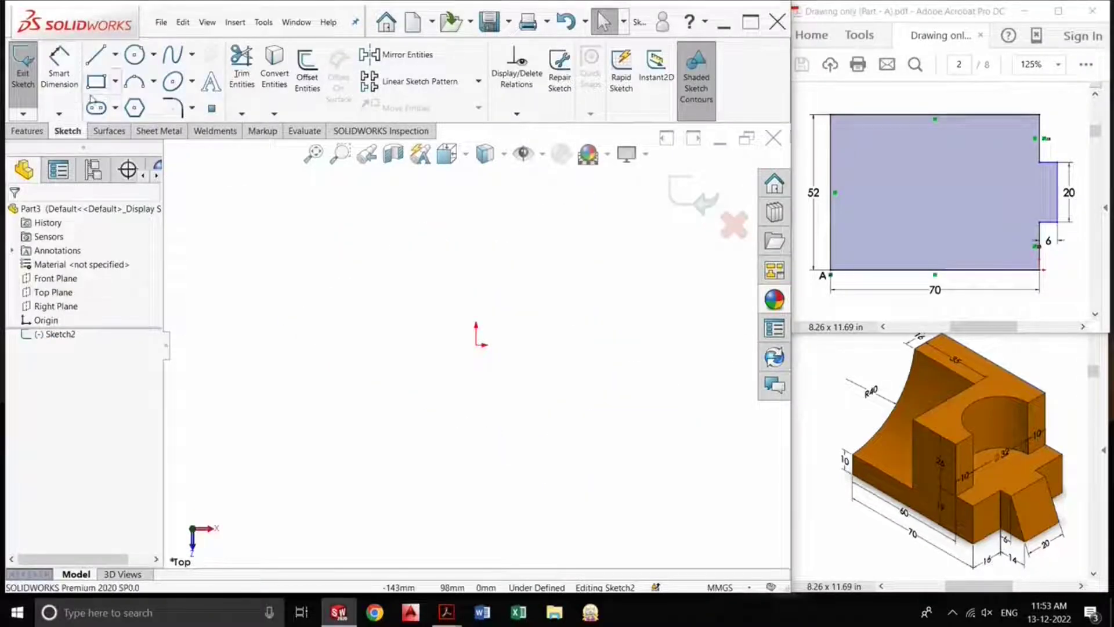
{"action": "left_click", "coordinate": [96, 82]}
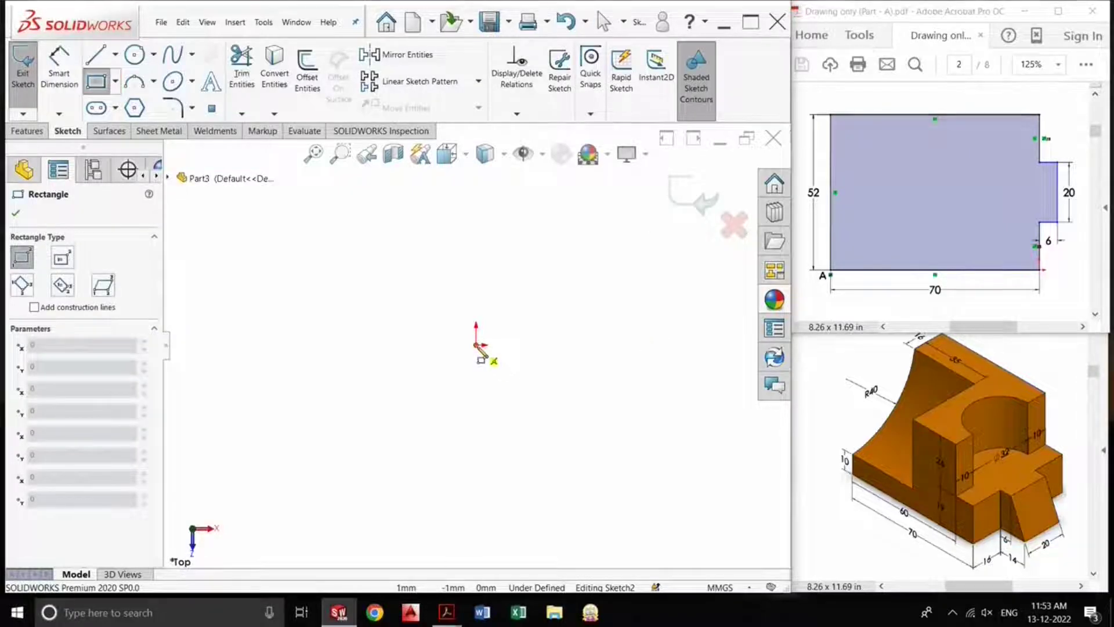
{"action": "left_click", "coordinate": [476, 345]}
{"action": "left_click", "coordinate": [636, 419]}
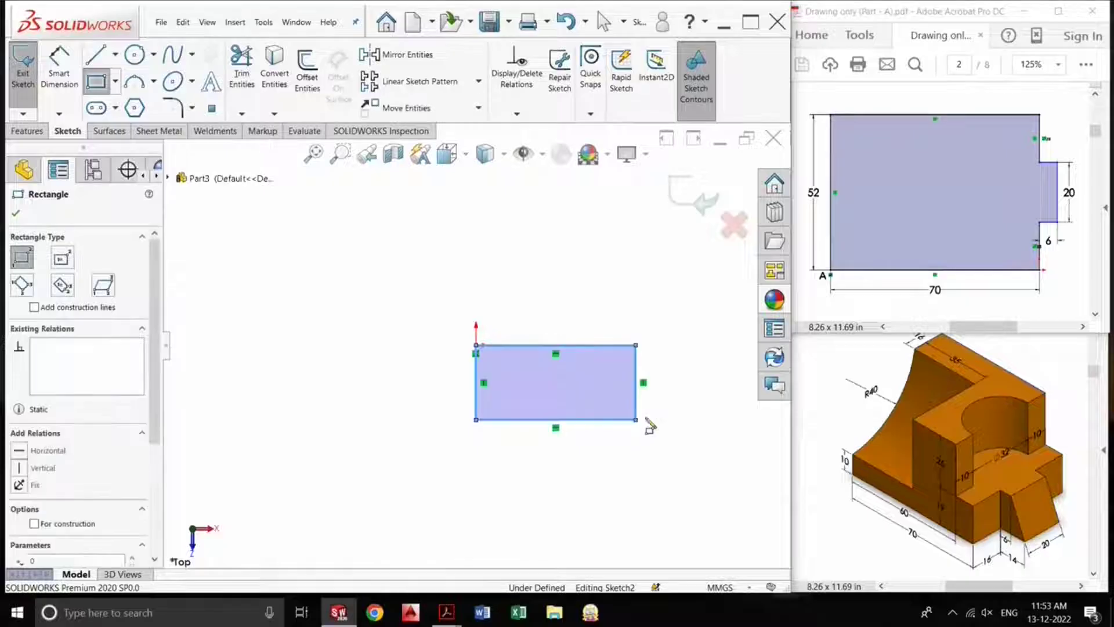
Dimension the rectangle 70 mm wide and 52 mm tall
{"action": "left_click", "coordinate": [60, 80]}
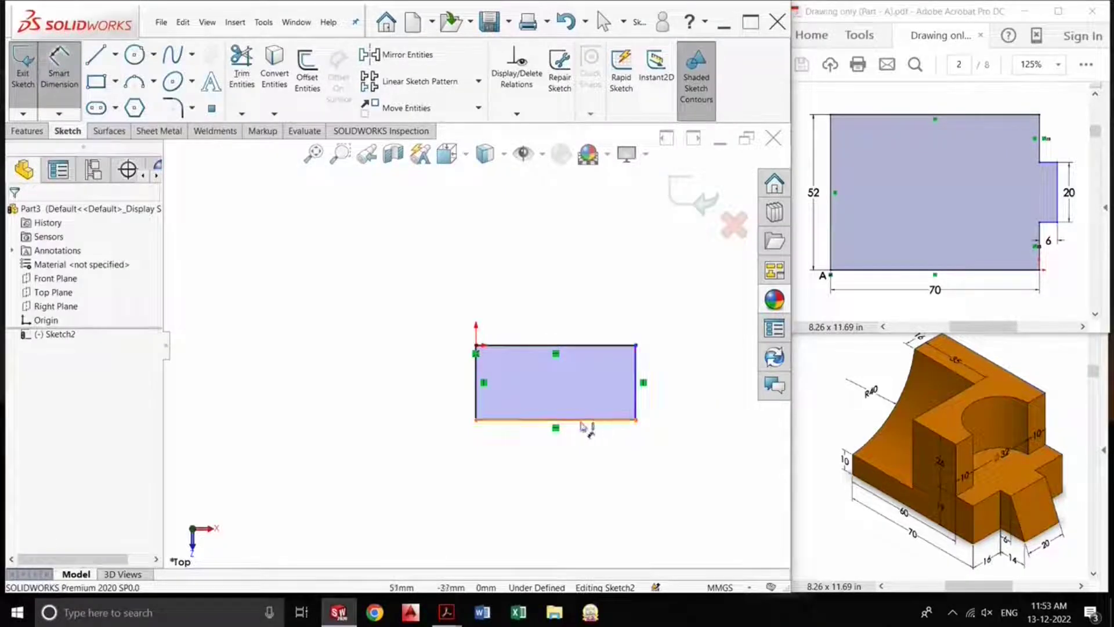
{"action": "left_click", "coordinate": [583, 419]}
{"action": "left_click", "coordinate": [576, 464]}
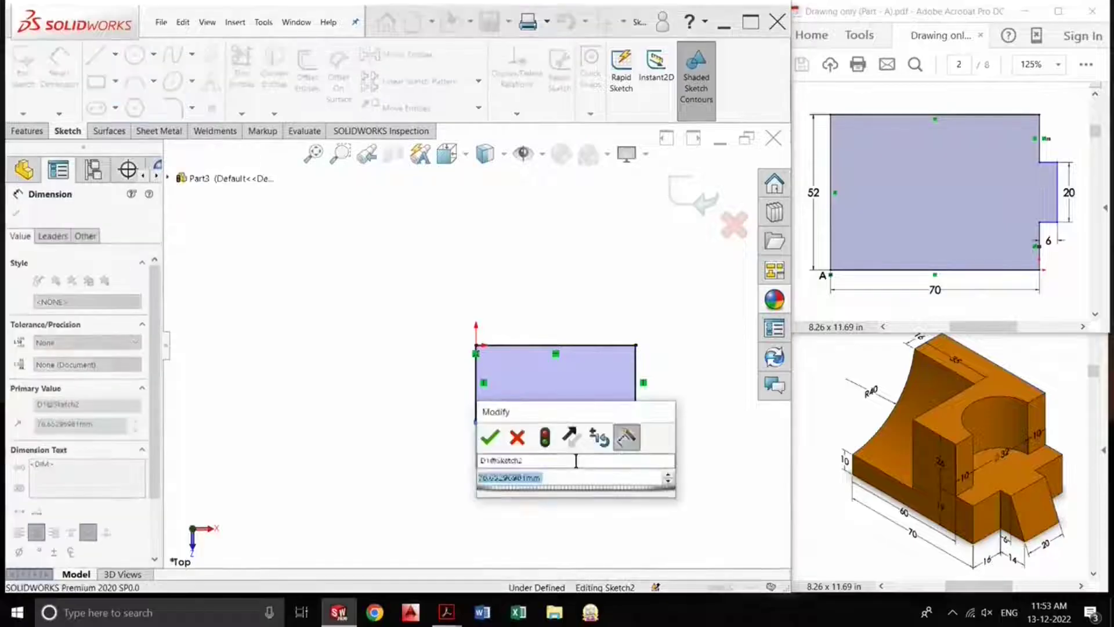
{"action": "type", "text": "70"}
{"action": "key", "text": "Return"}
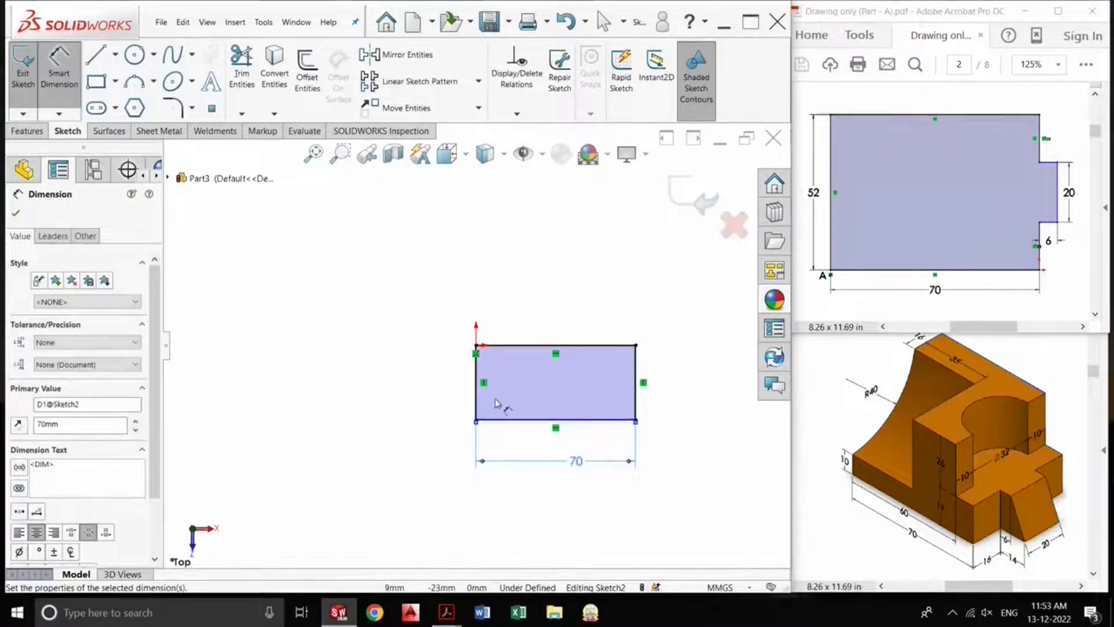
{"action": "left_click", "coordinate": [476, 403]}
{"action": "left_click", "coordinate": [430, 406]}
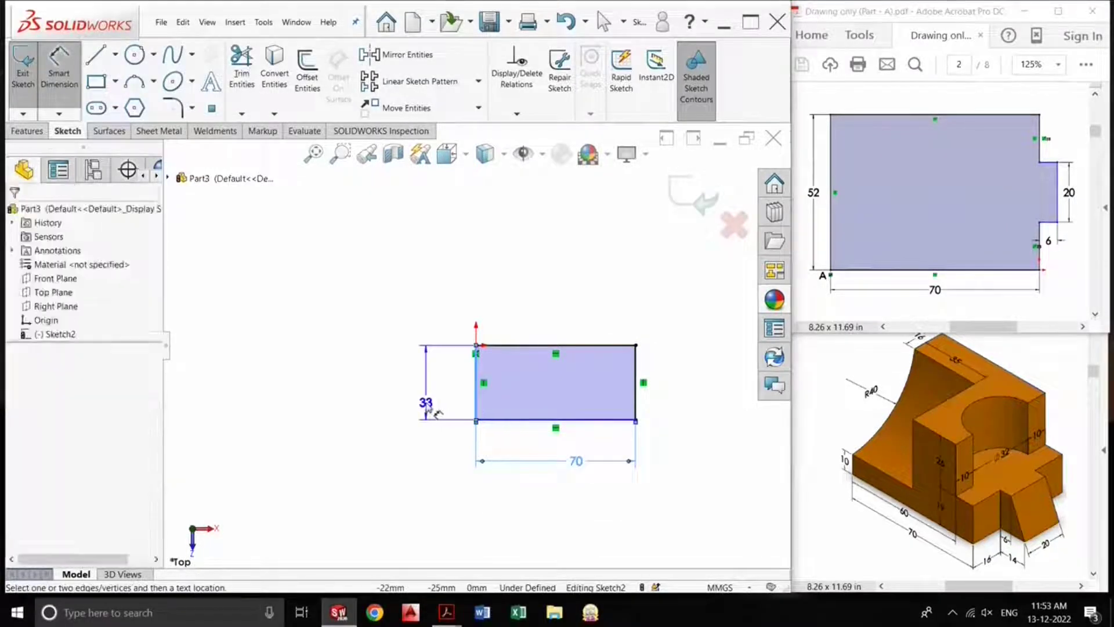
{"action": "type", "text": "52"}
{"action": "key", "text": "Return"}
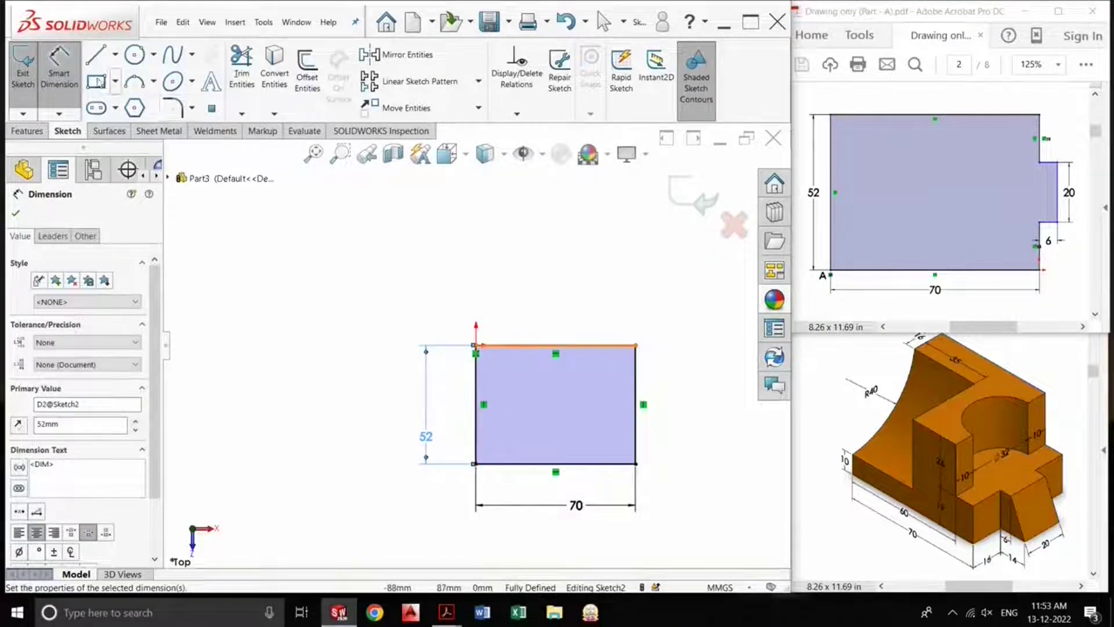
Draw a small rectangle protruding from the base rectangle's right edge
{"action": "key", "text": "r"}
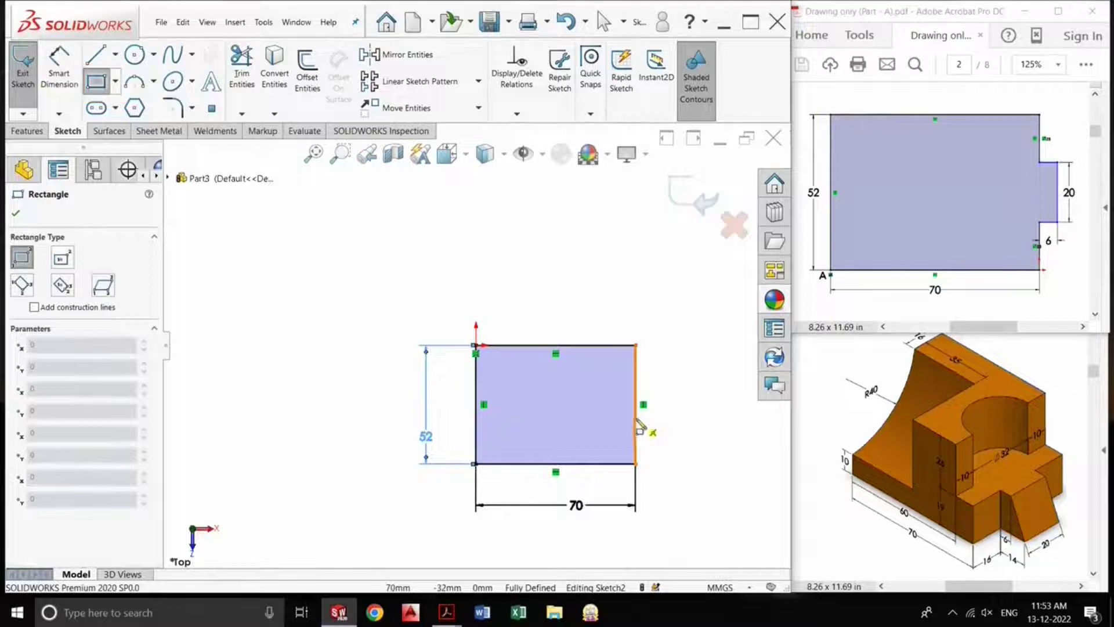
{"action": "left_click", "coordinate": [636, 418]}
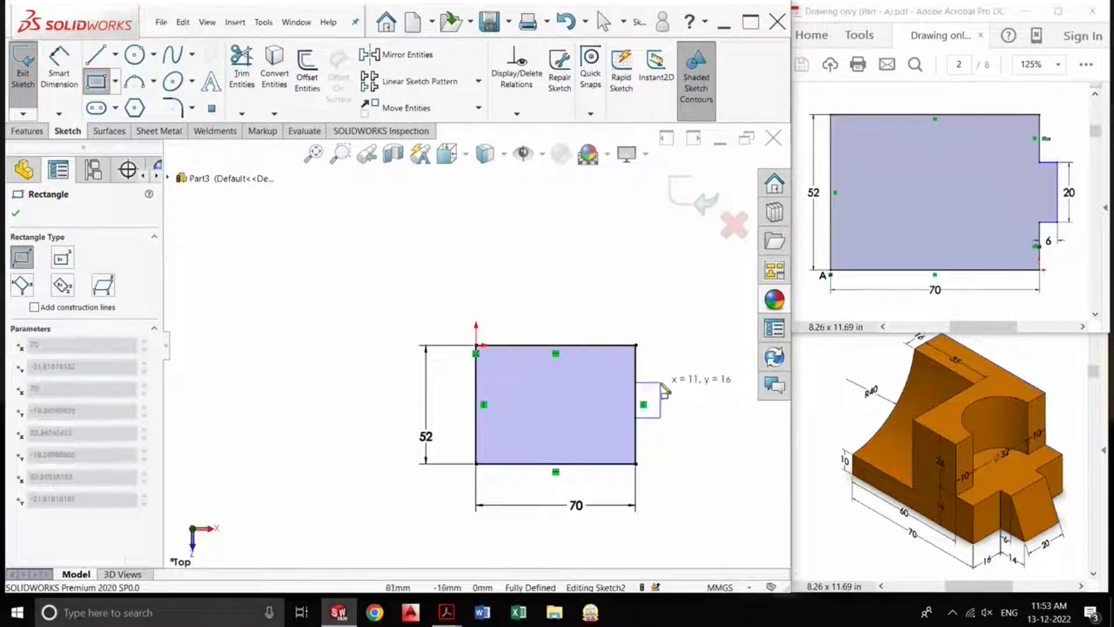
{"action": "left_click", "coordinate": [662, 384]}
{"action": "scroll", "coordinate": [666, 418], "scroll_direction": "up", "scroll_amount": 2}
{"action": "scroll", "coordinate": [604, 398], "scroll_direction": "down", "scroll_amount": 4}
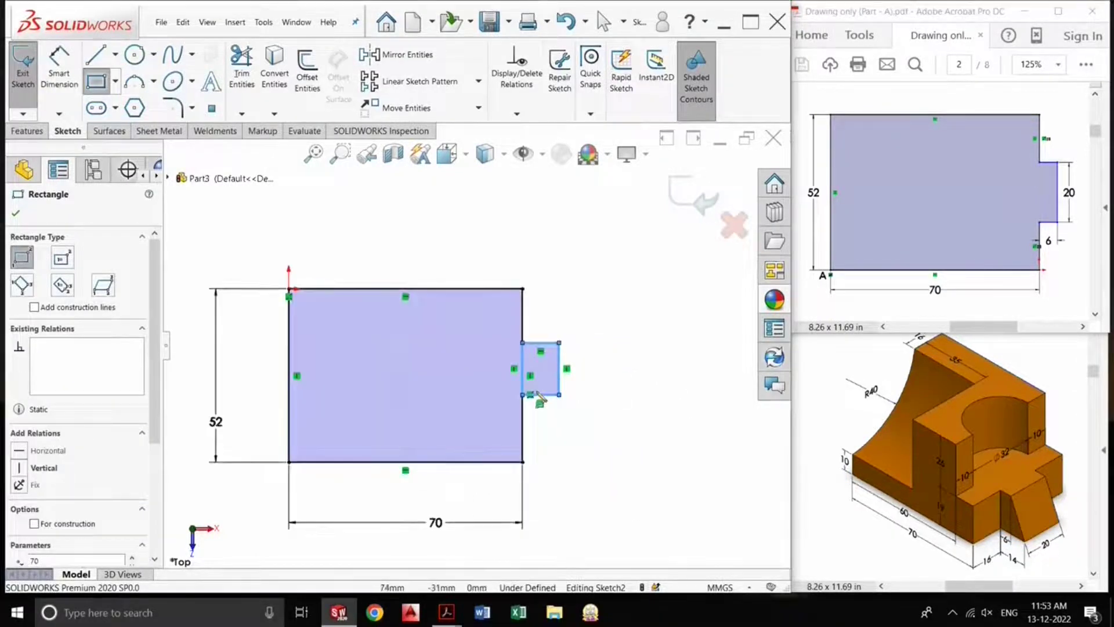
{"action": "scroll", "coordinate": [540, 399], "scroll_direction": "down", "scroll_amount": 1}
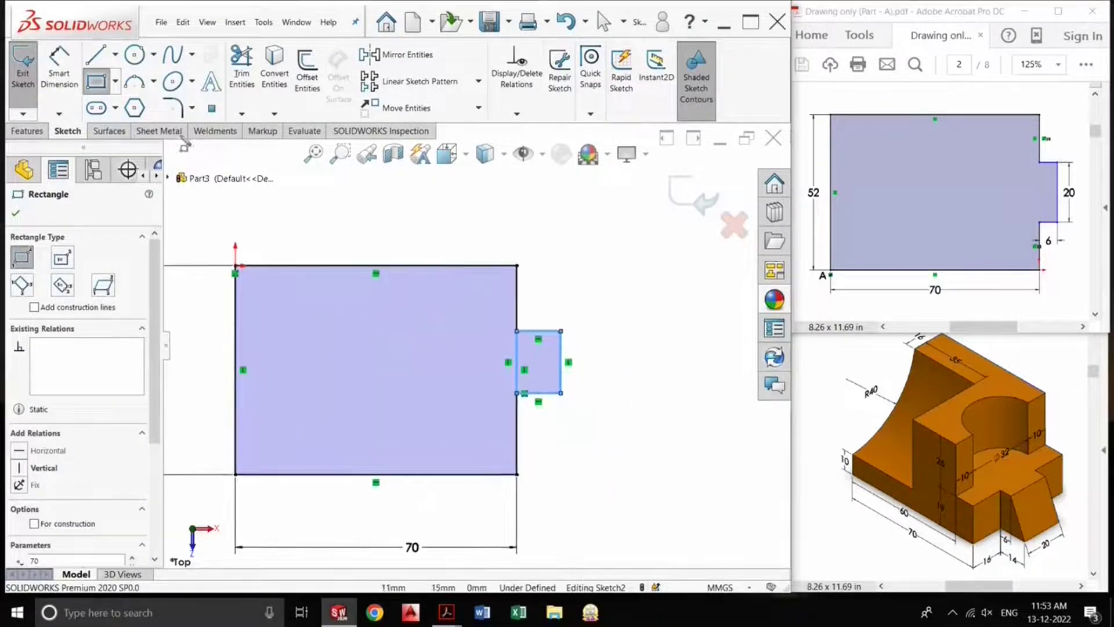
Dimension the tab rectangle 6 mm wide and 20 mm tall
{"action": "left_click", "coordinate": [59, 77]}
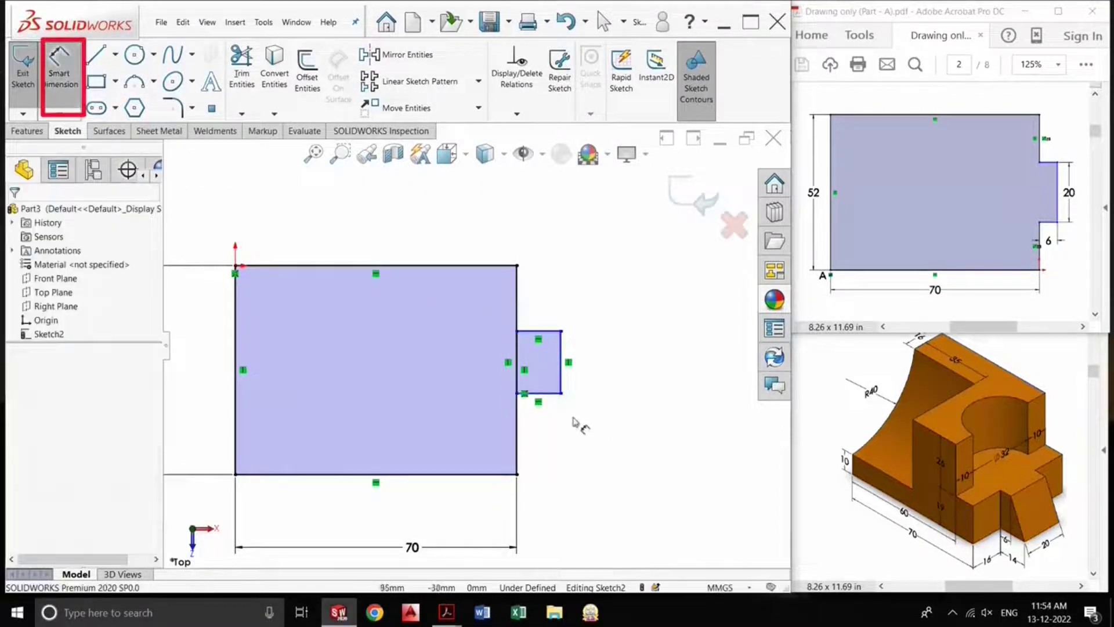
{"action": "left_click", "coordinate": [546, 395]}
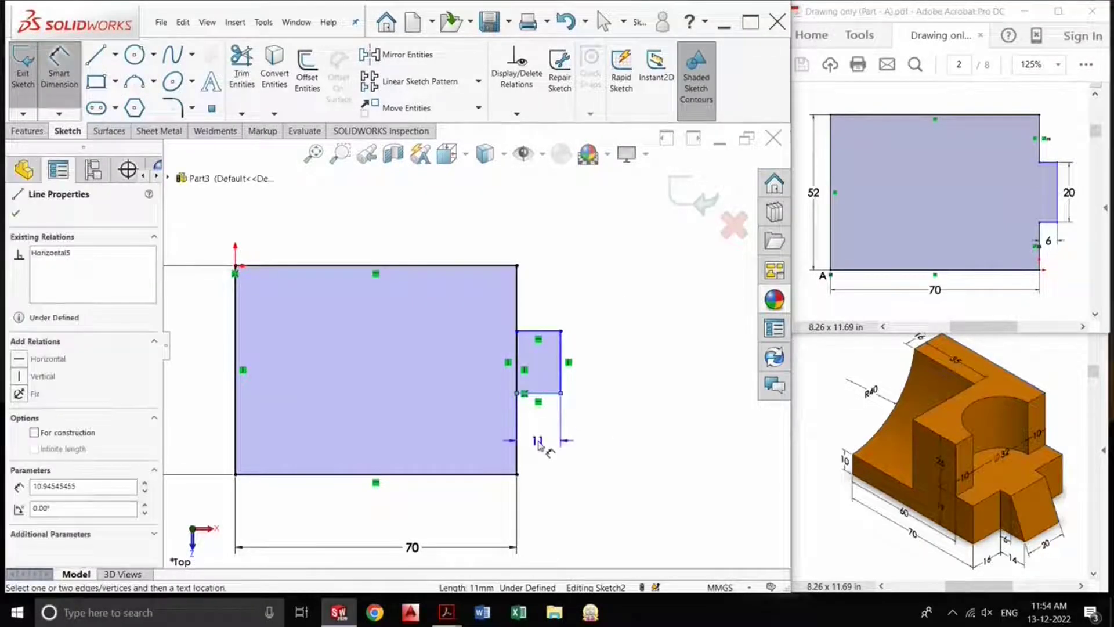
{"action": "left_click", "coordinate": [537, 443]}
{"action": "type", "text": "6"}
{"action": "key", "text": "Return"}
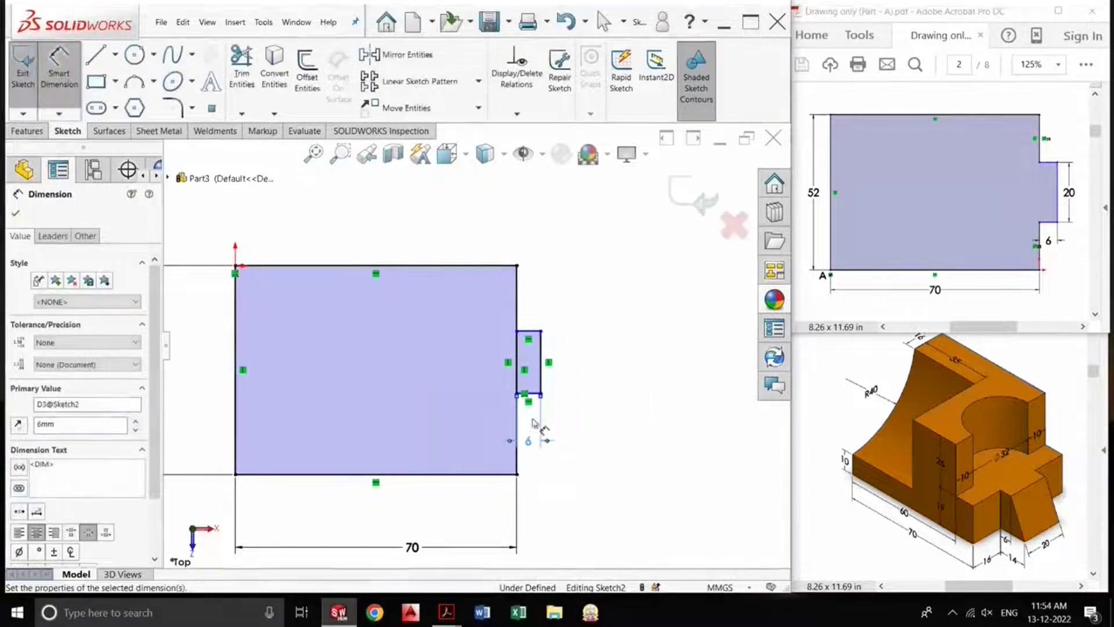
{"action": "left_click", "coordinate": [541, 371]}
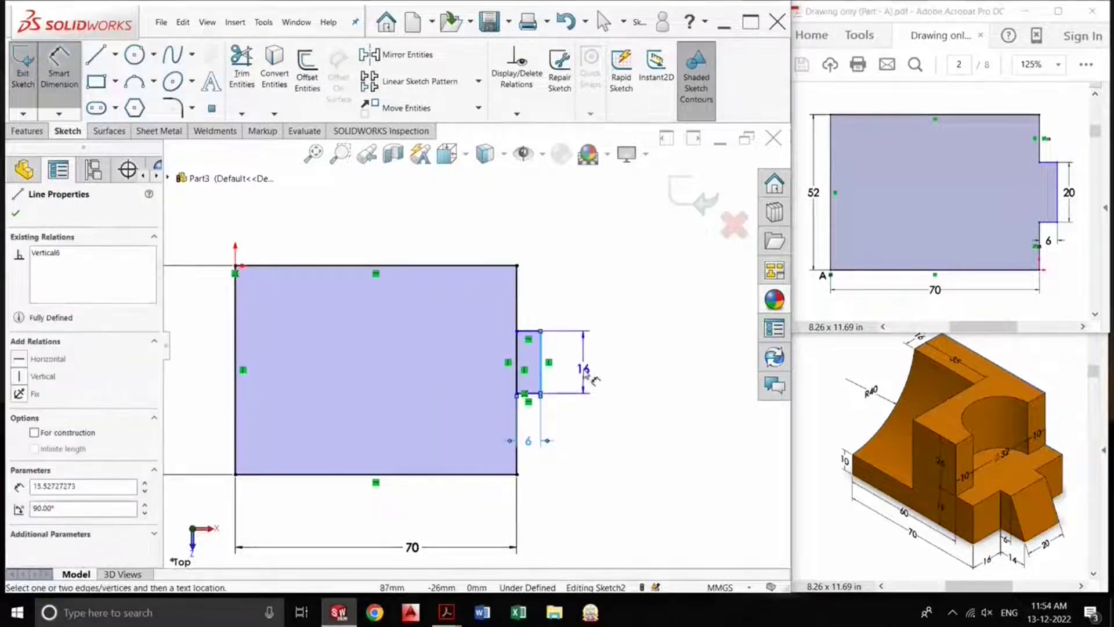
{"action": "left_click", "coordinate": [585, 376]}
{"action": "type", "text": "20"}
{"action": "key", "text": "Return"}
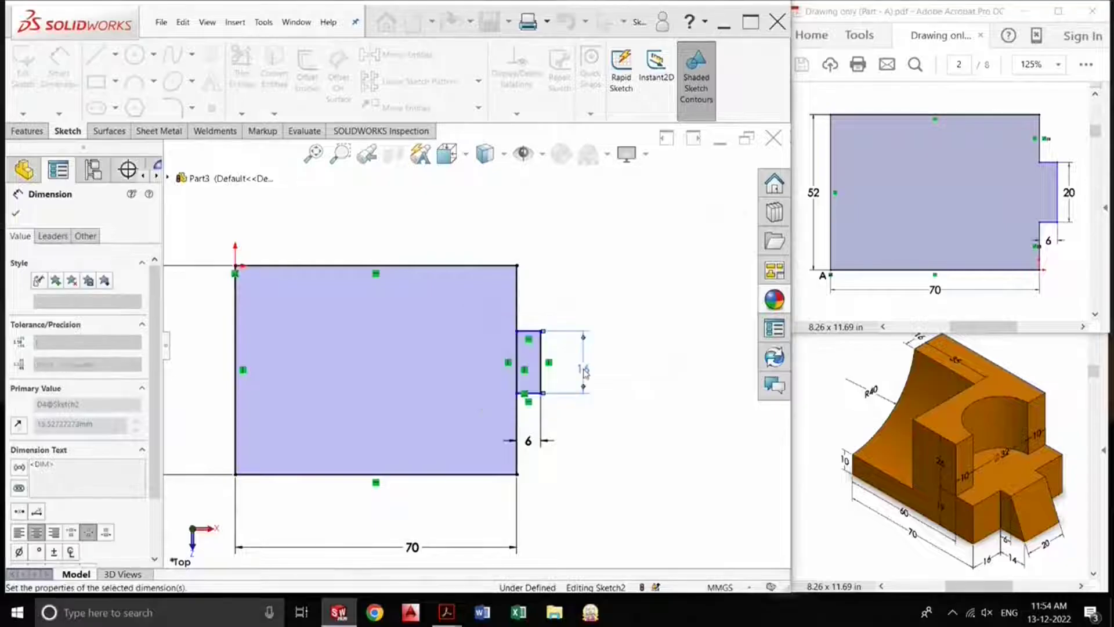
Place the tab 16 mm above the bottom and trim the shared line into one outline
{"action": "left_click", "coordinate": [496, 475]}
{"action": "left_click", "coordinate": [526, 394]}
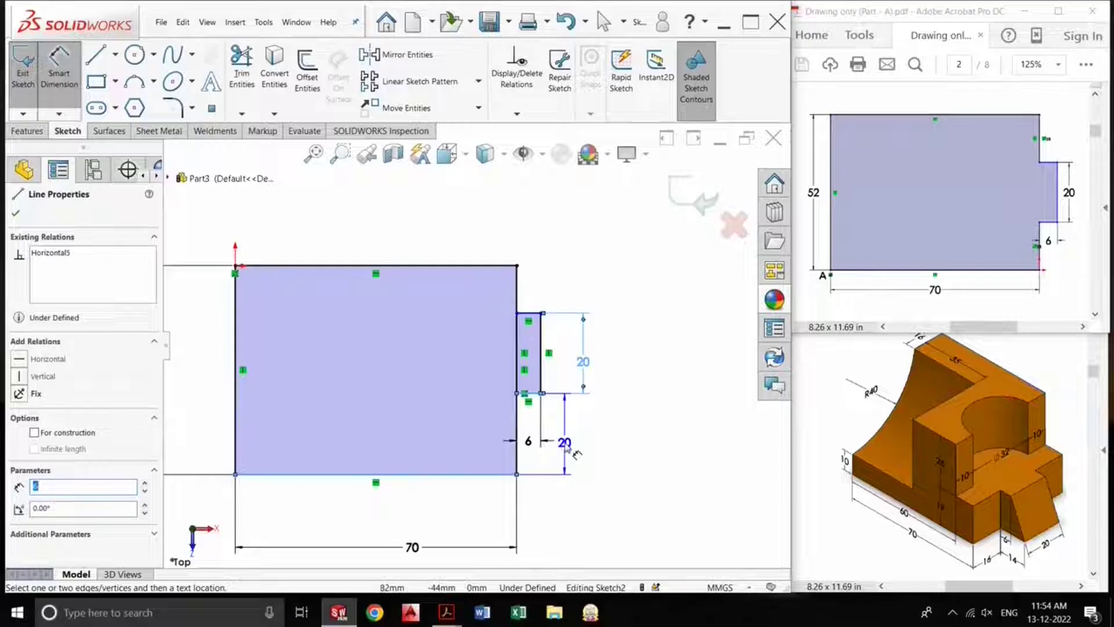
{"action": "left_click", "coordinate": [575, 444]}
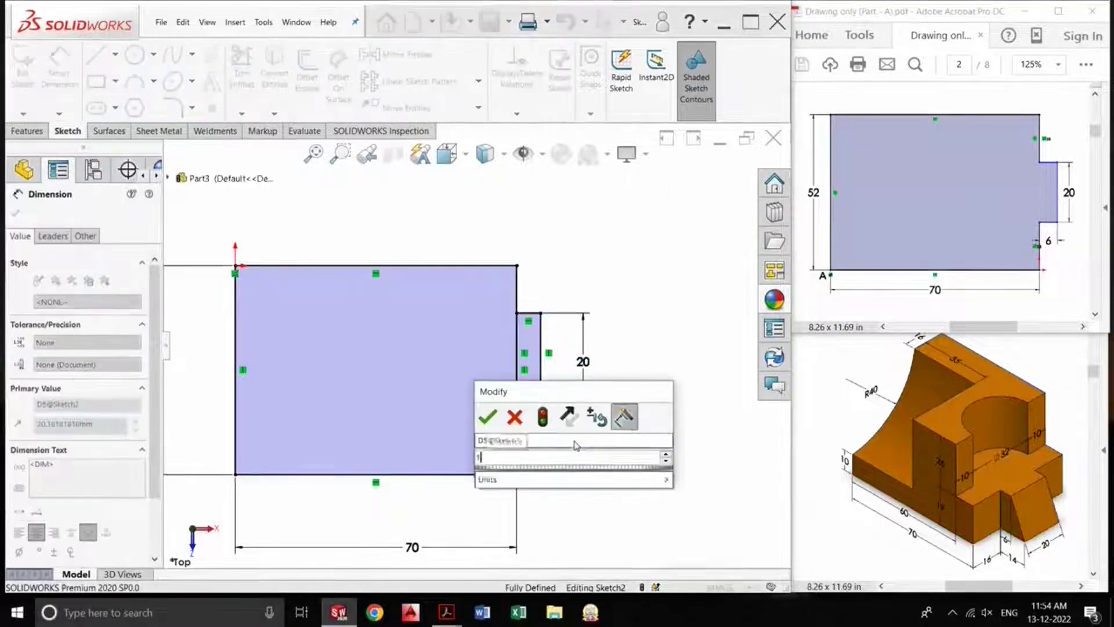
{"action": "type", "text": "16"}
{"action": "key", "text": "Return"}
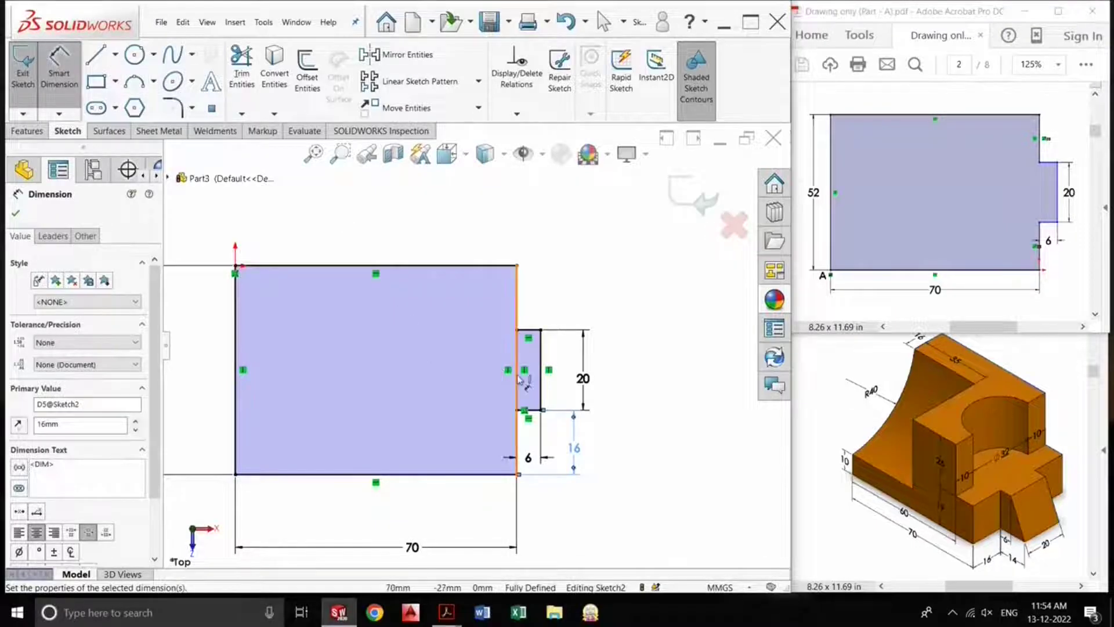
{"action": "left_click", "coordinate": [244, 77]}
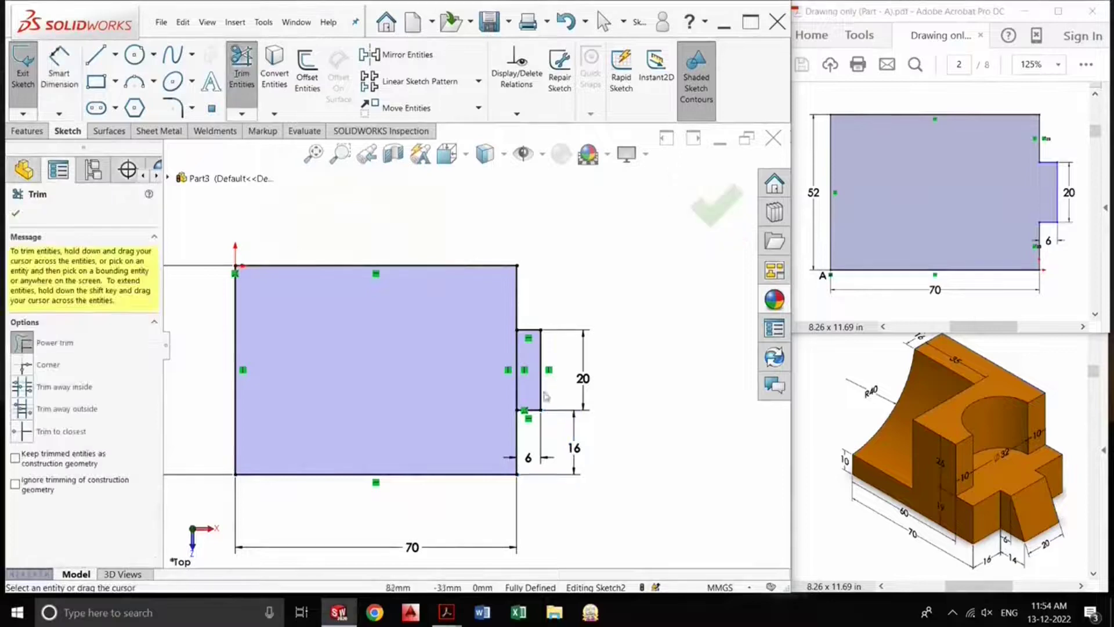
{"action": "left_click_drag", "start_coordinate": [532, 393], "coordinate": [490, 385]}
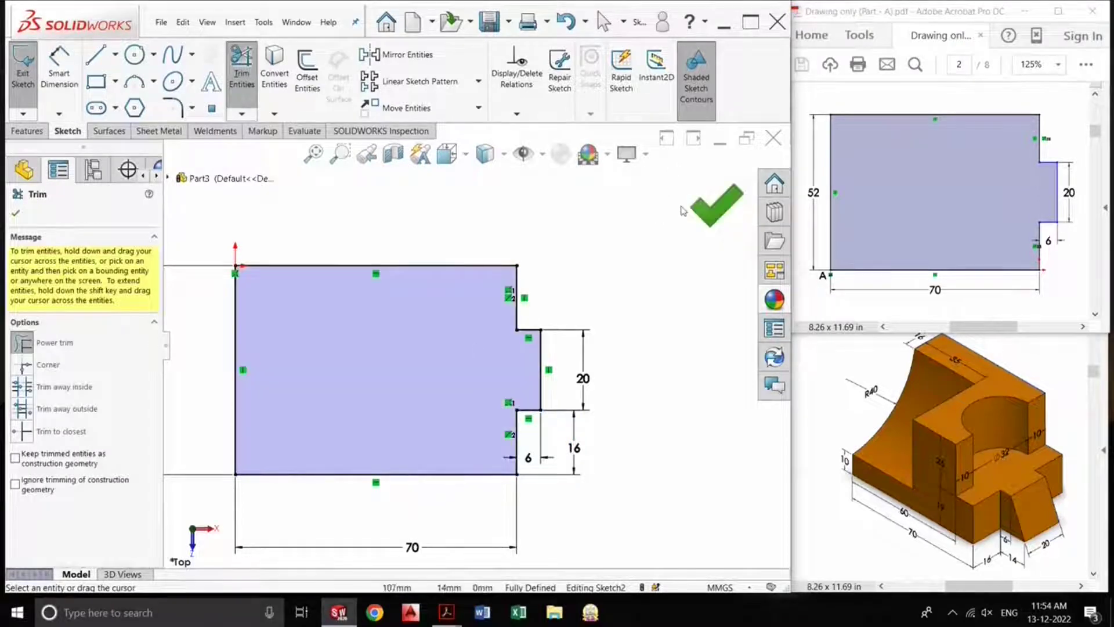
{"action": "left_click", "coordinate": [715, 218]}
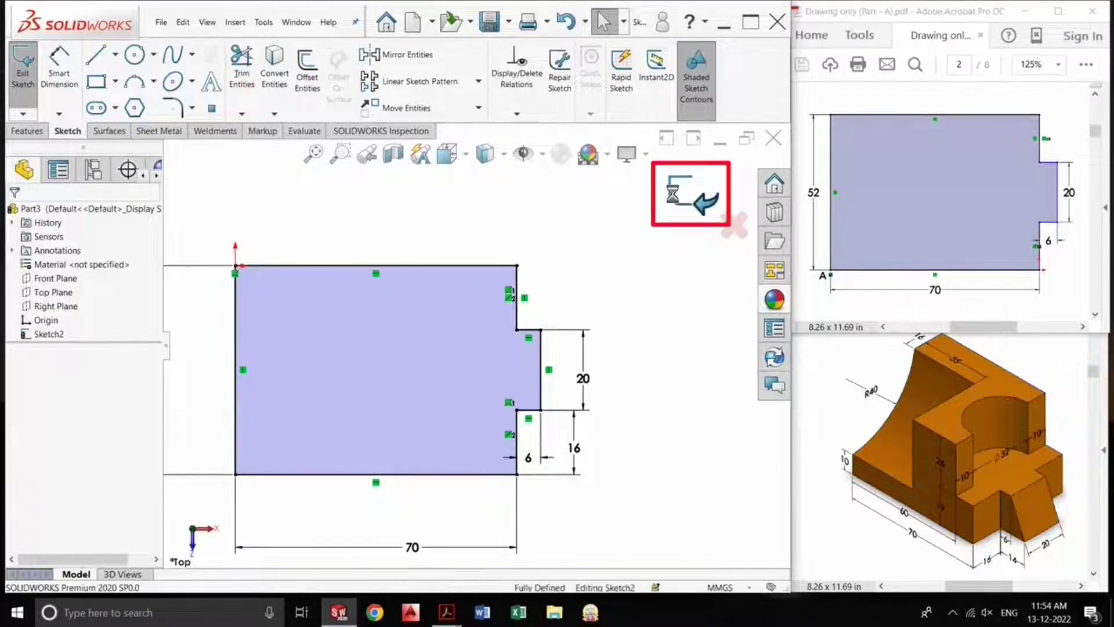
Extrude the tabbed base outline 19 mm as Boss-Extrude1
{"action": "left_click", "coordinate": [673, 199]}
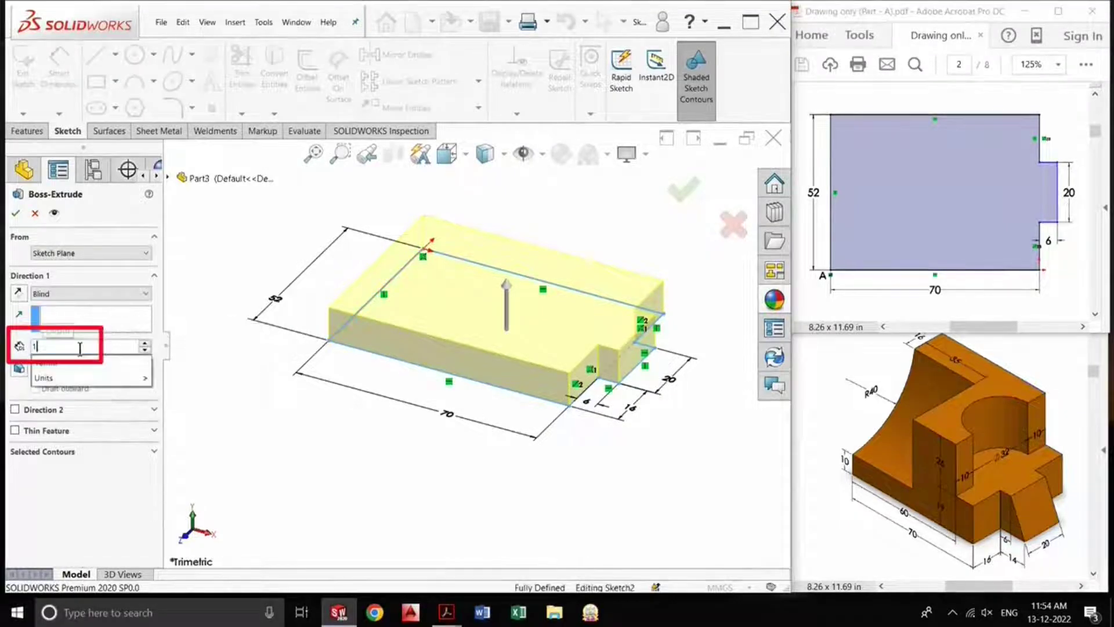
{"action": "type", "text": "19"}
{"action": "key", "text": "Return"}
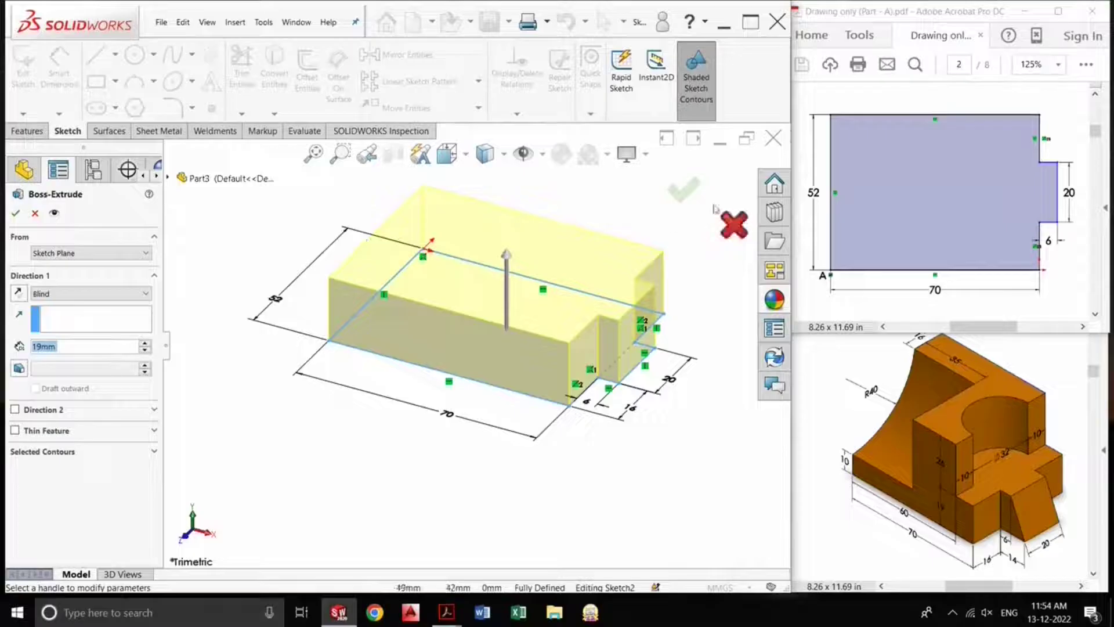
{"action": "left_click", "coordinate": [682, 189]}
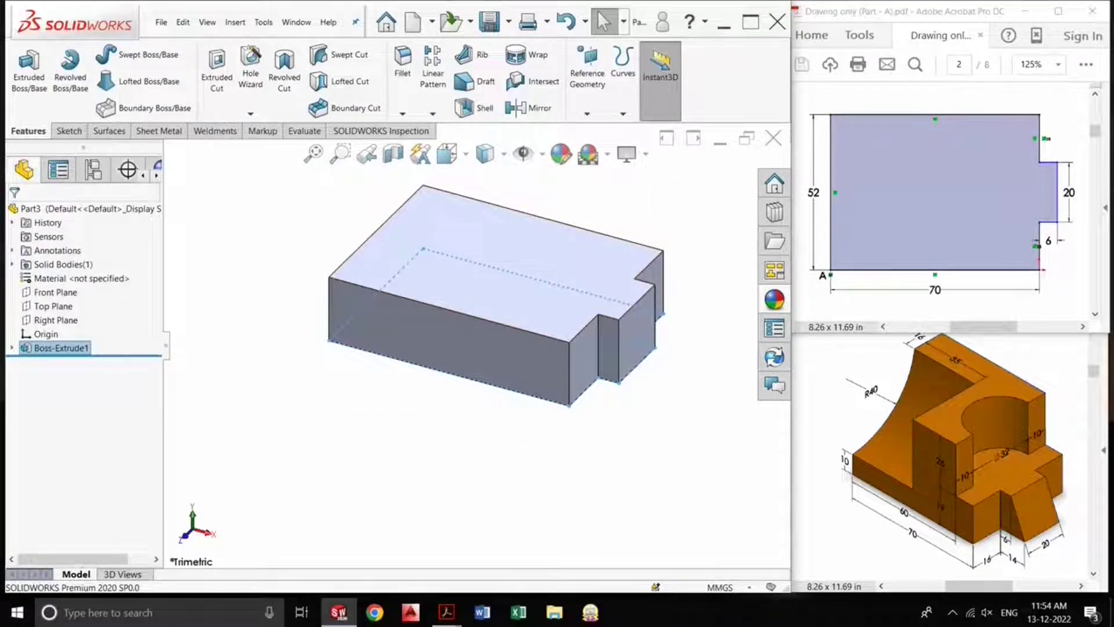
Scroll the PDF to the R16 view and orient the model Normal To the base's top face
{"action": "left_click", "coordinate": [1004, 212]}
{"action": "scroll", "coordinate": [1004, 212], "scroll_direction": "down", "scroll_amount": 5}
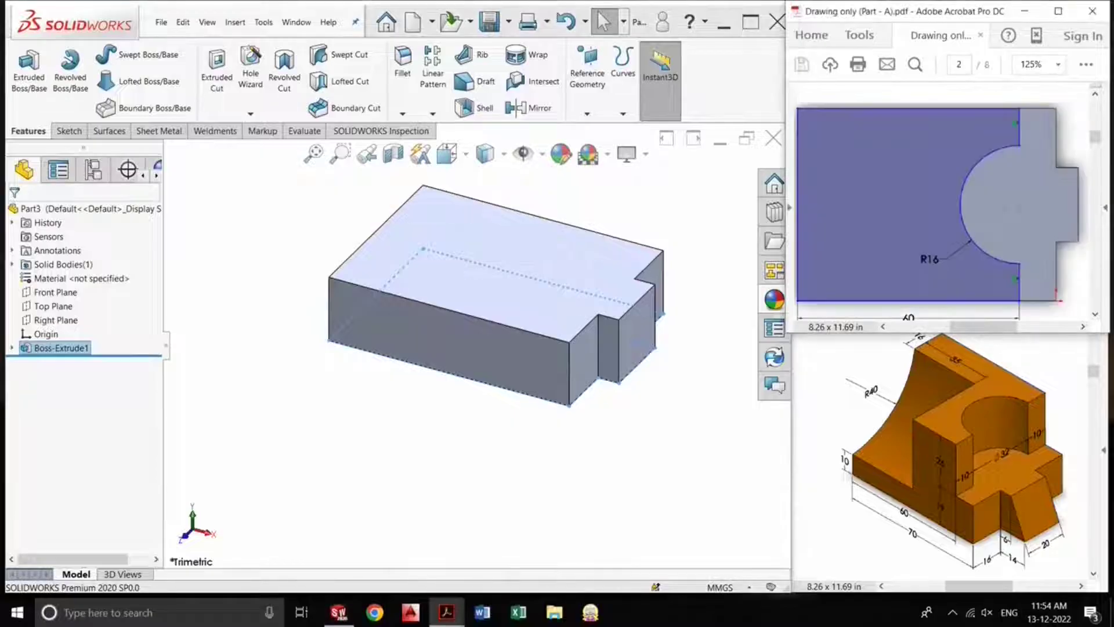
{"action": "left_click", "coordinate": [552, 318]}
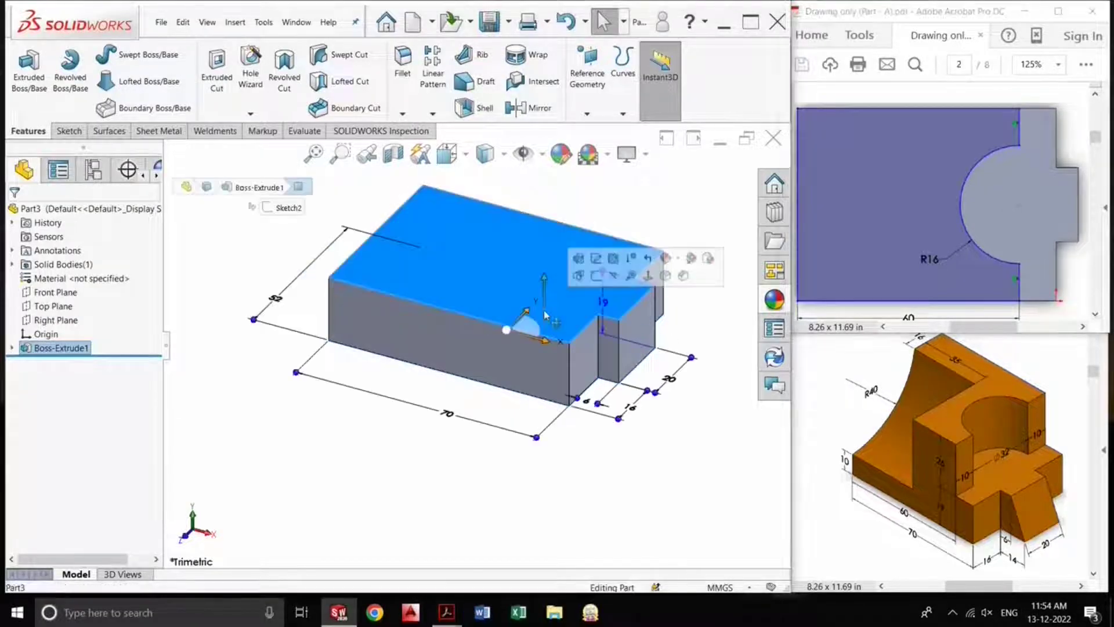
{"action": "key", "text": "alt+Tab"}
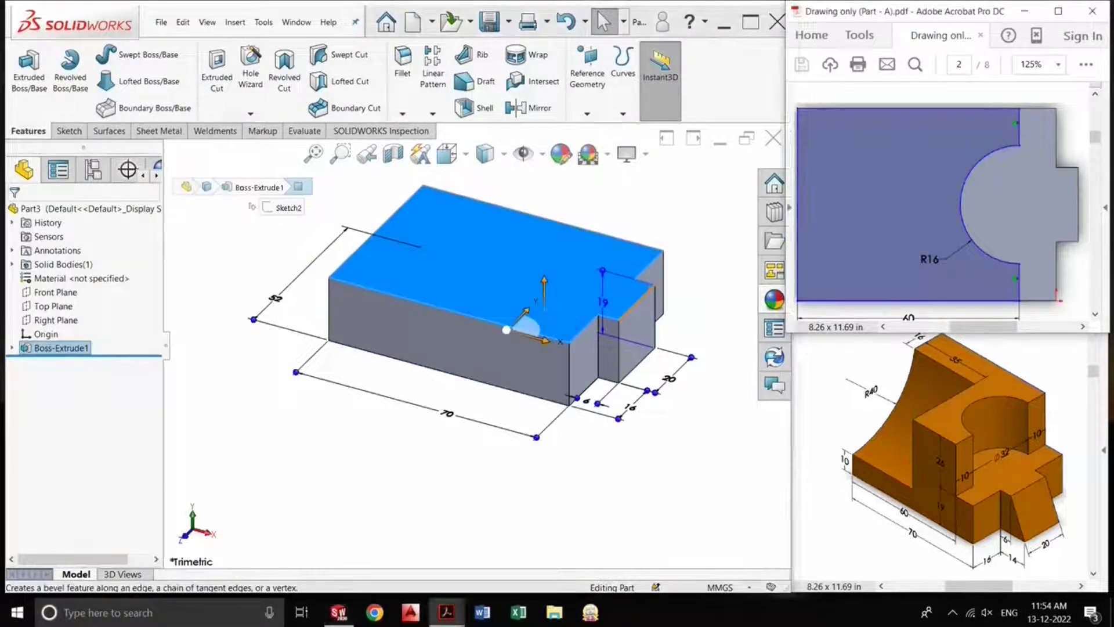
{"action": "left_click", "coordinate": [522, 274]}
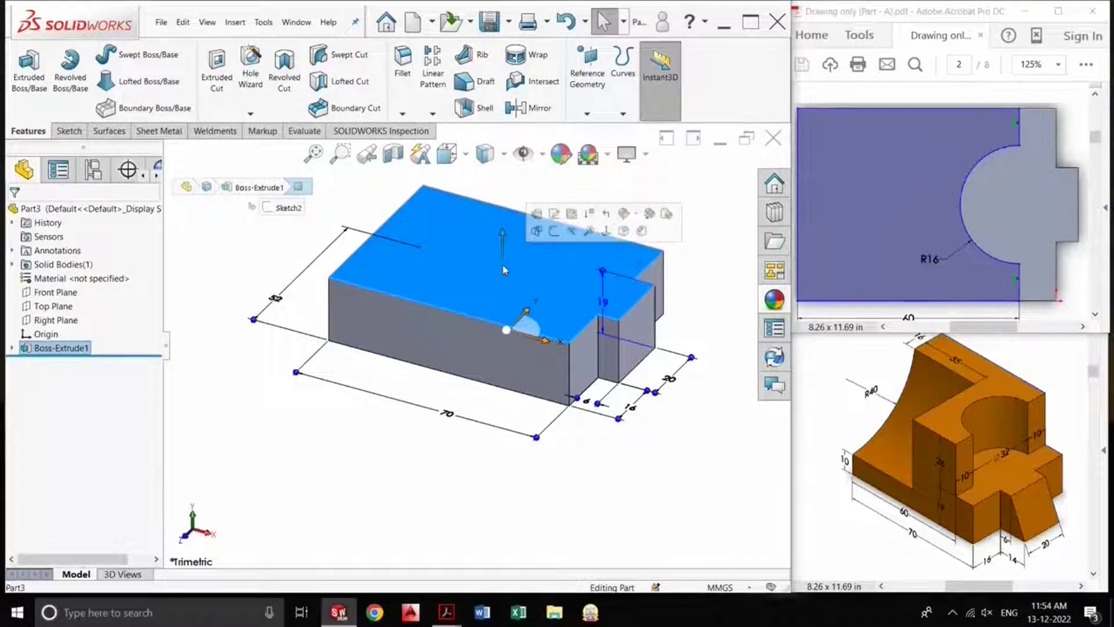
{"action": "left_click", "coordinate": [605, 231]}
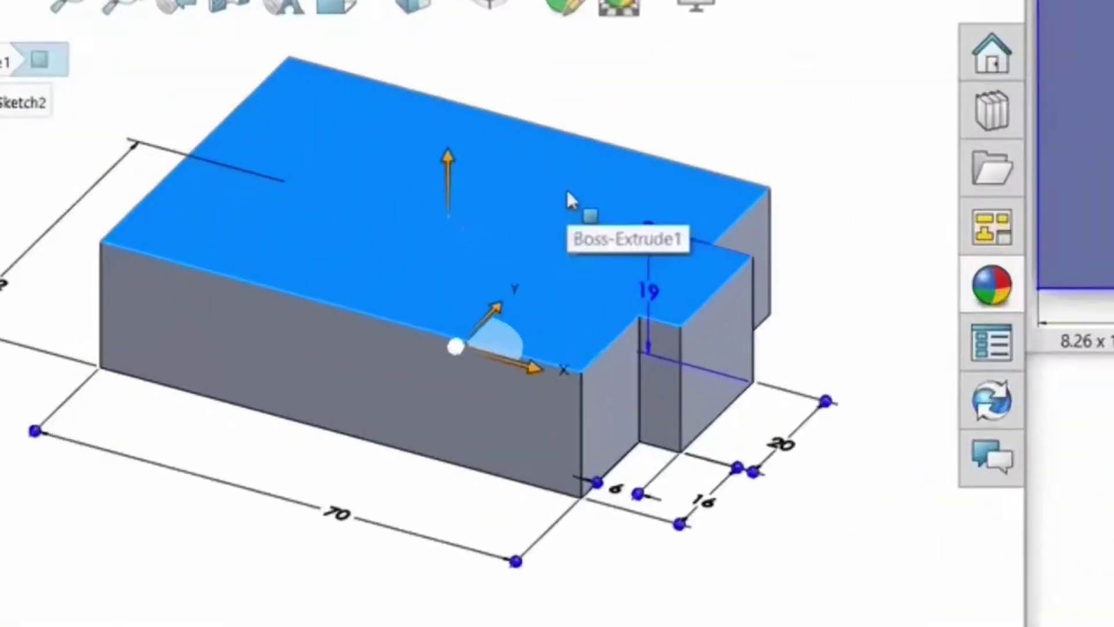
{"action": "right_click", "coordinate": [565, 255]}
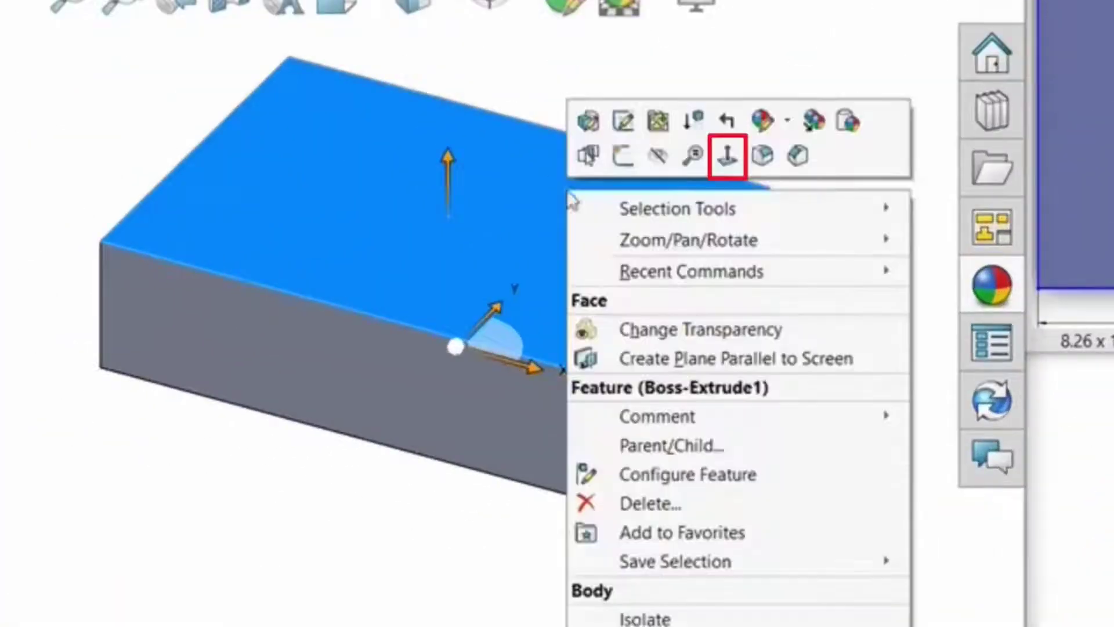
{"action": "left_click", "coordinate": [727, 156]}
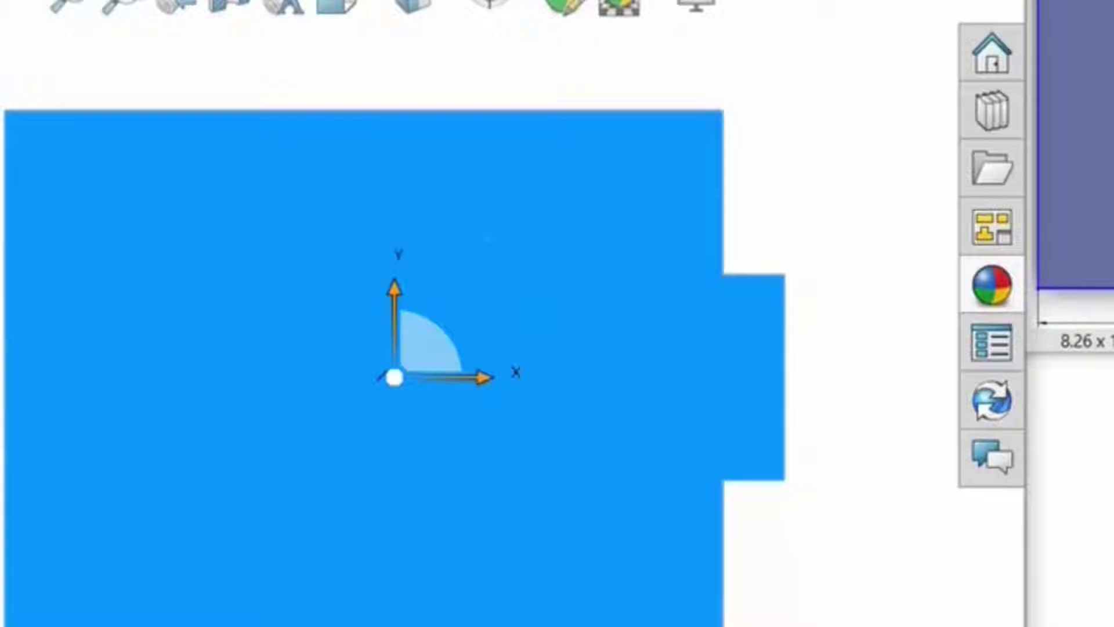
Sketch a corner rectangle on the top face from the origin to the base's bottom edge
{"action": "left_click", "coordinate": [26, 86]}
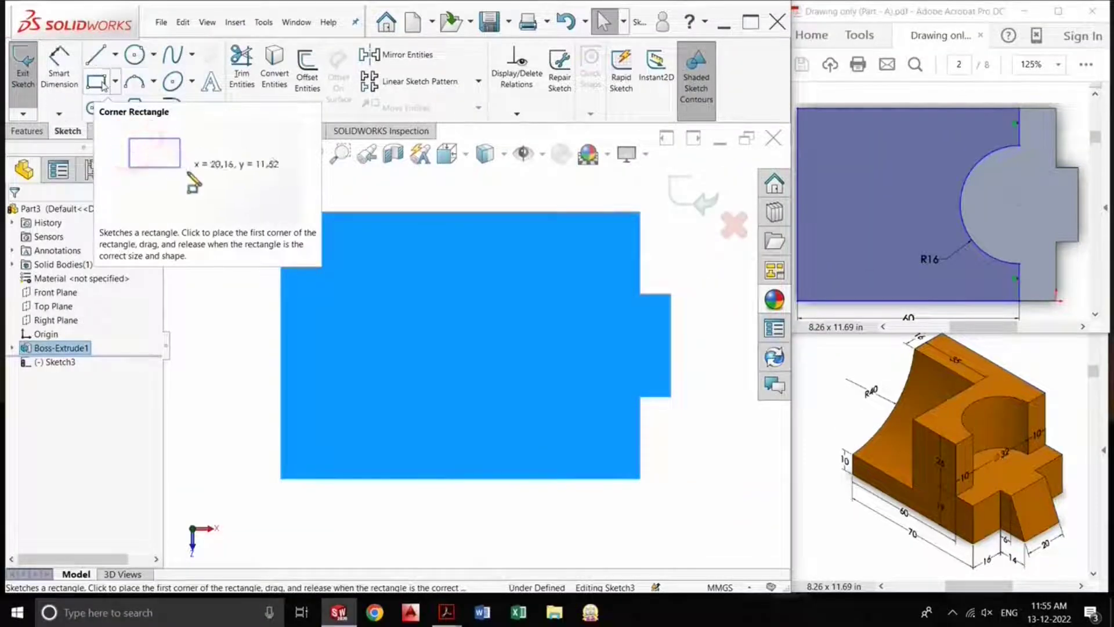
{"action": "left_click", "coordinate": [97, 82]}
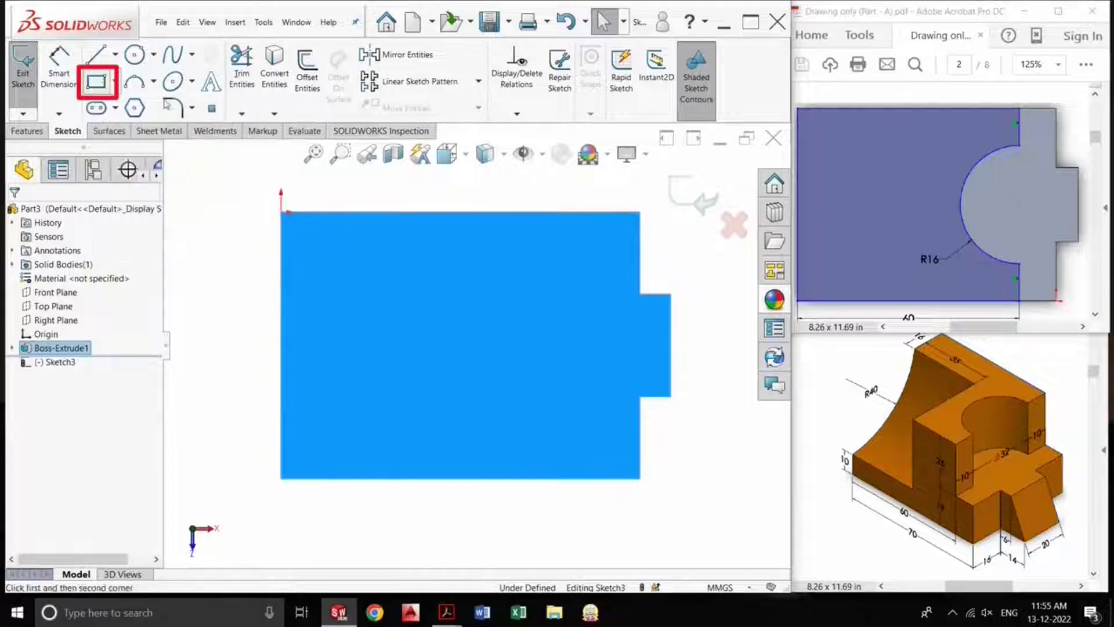
{"action": "left_click", "coordinate": [282, 213]}
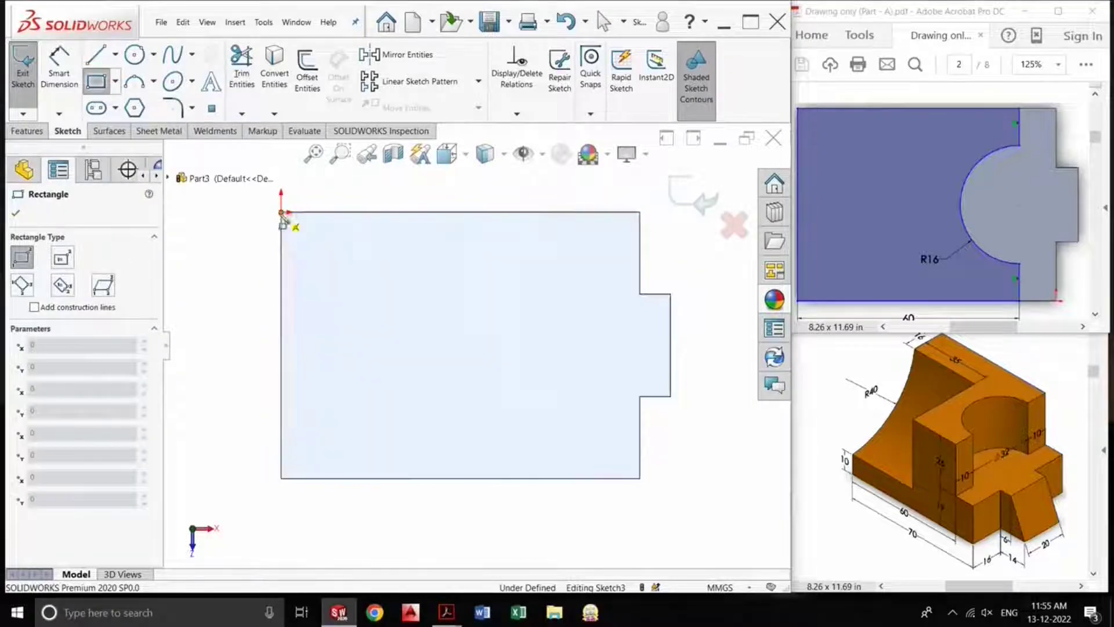
{"action": "left_click", "coordinate": [548, 478]}
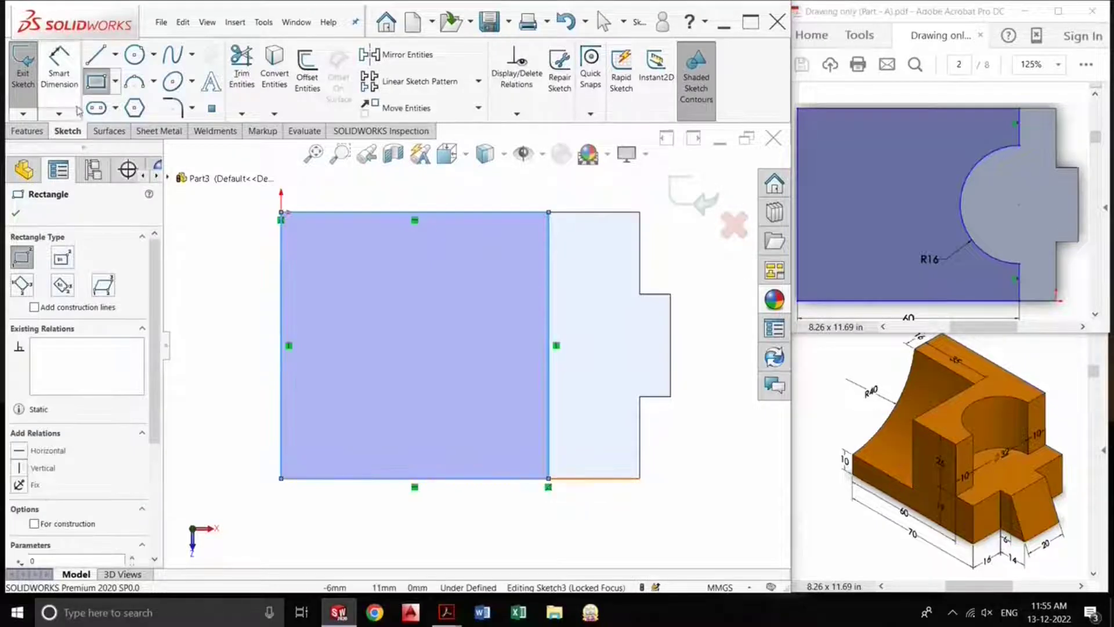
Dimension the rectangle's bottom edge to 60 mm
{"action": "left_click", "coordinate": [59, 76]}
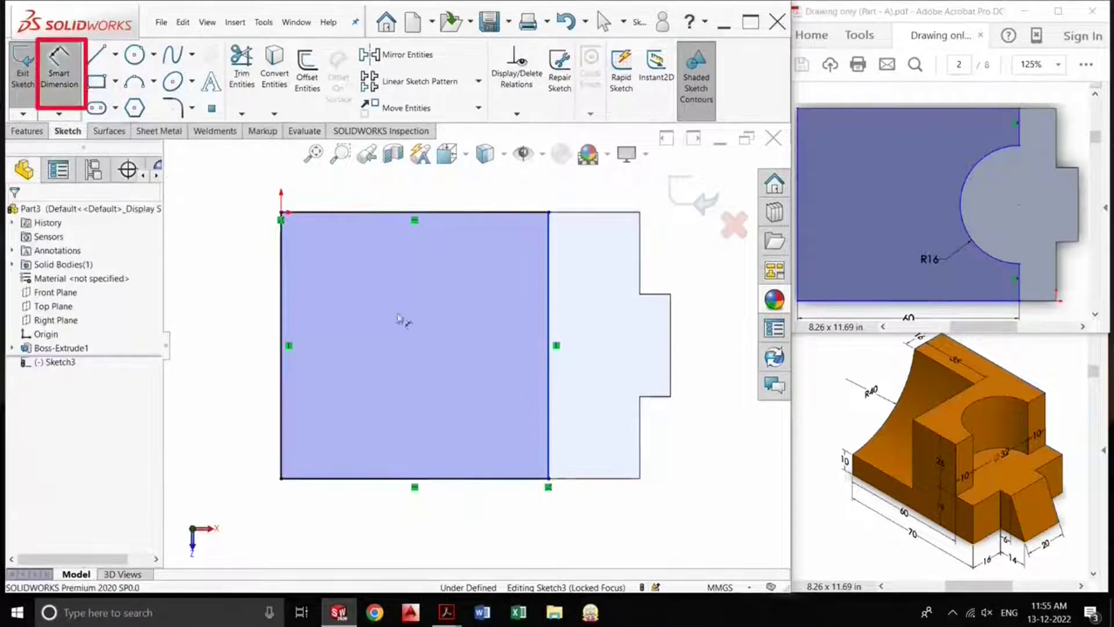
{"action": "left_click", "coordinate": [479, 481]}
{"action": "left_click", "coordinate": [474, 513]}
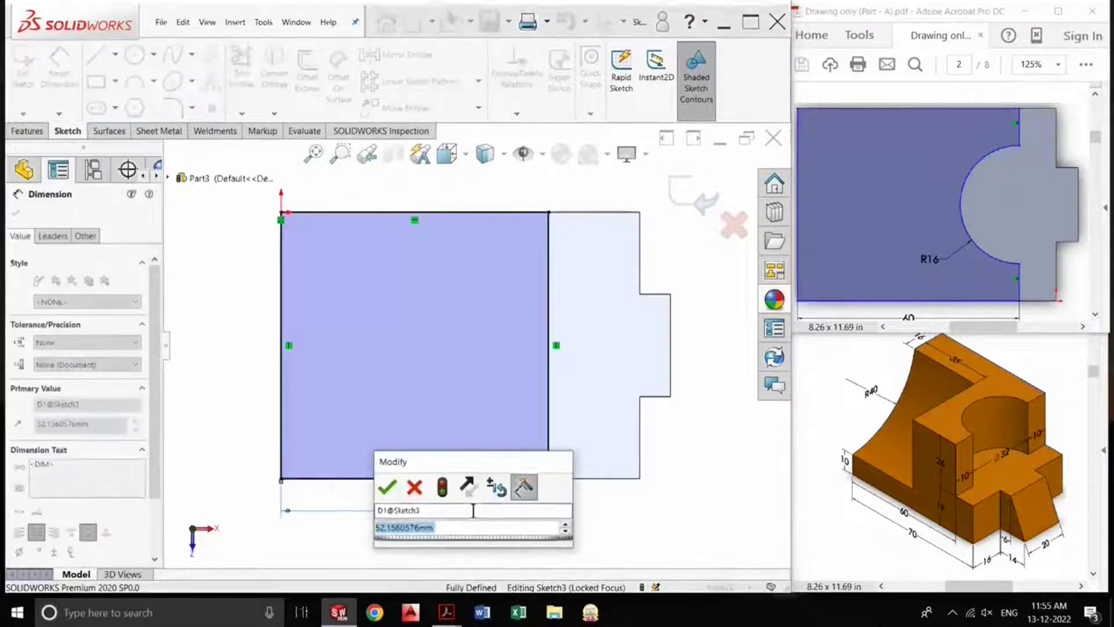
{"action": "type", "text": "60"}
{"action": "key", "text": "Return"}
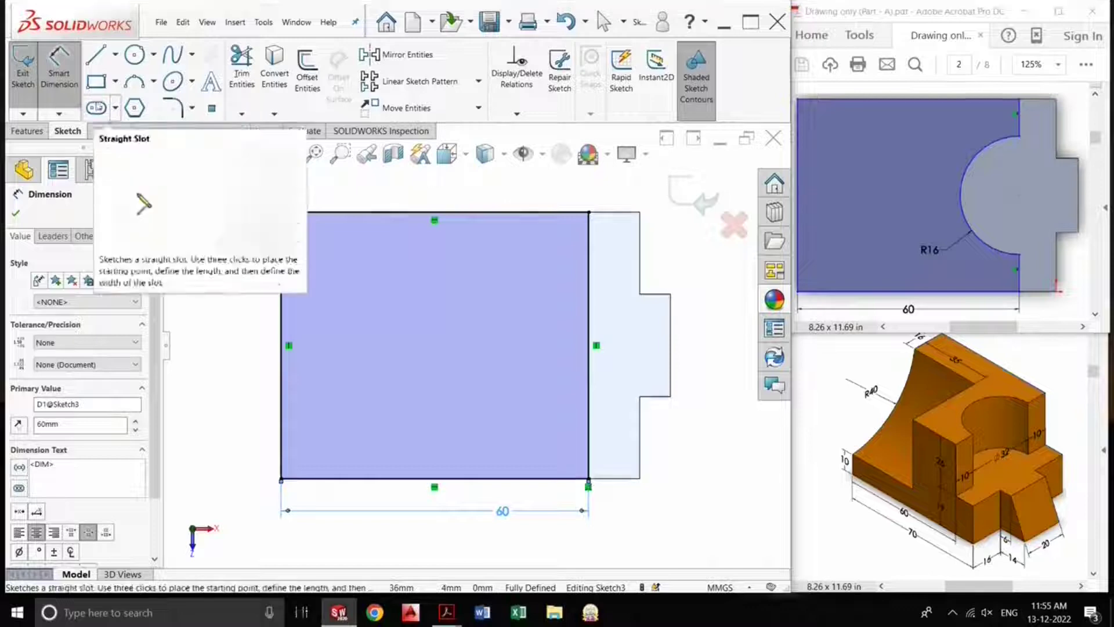
Add an R16 circle centred on the rectangle's right edge and trim it into a semicircular notch
{"action": "left_click", "coordinate": [135, 55]}
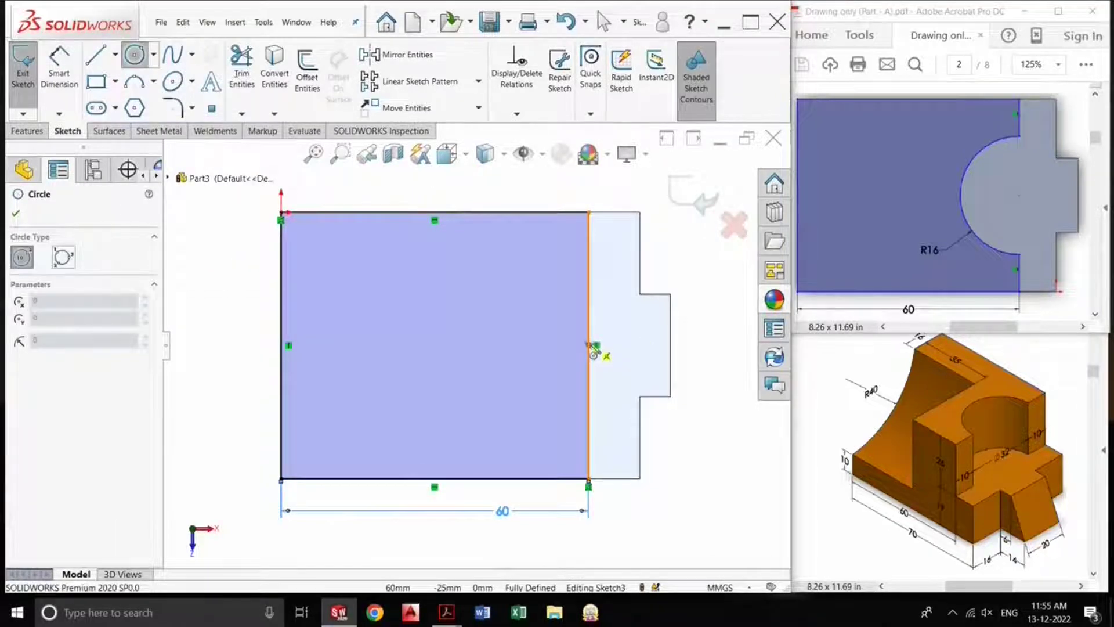
{"action": "left_click", "coordinate": [588, 346]}
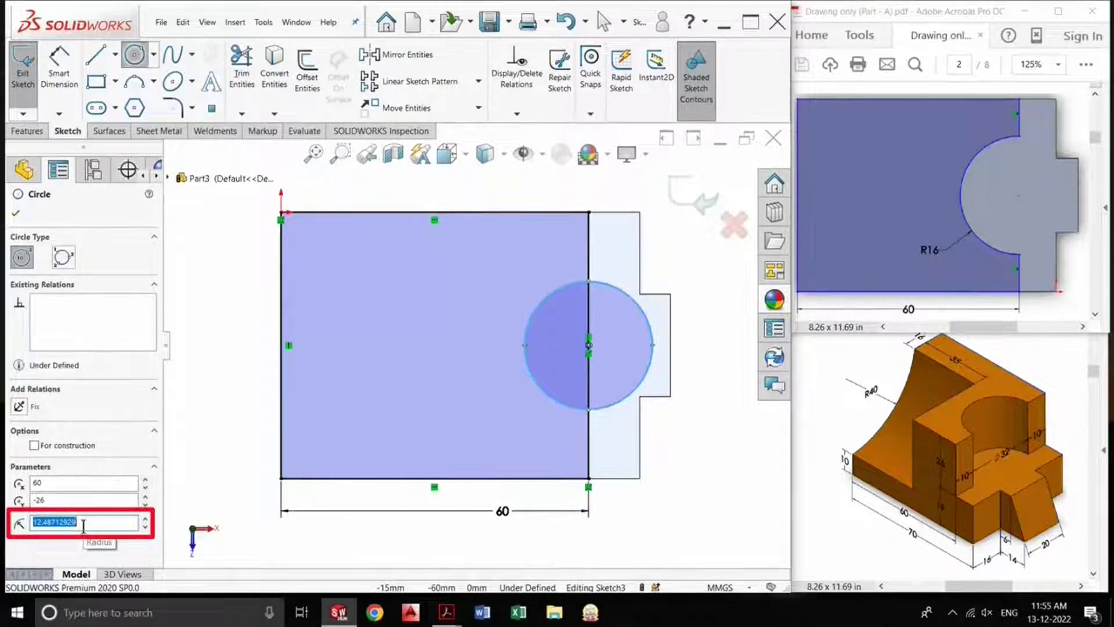
{"action": "type", "text": "16"}
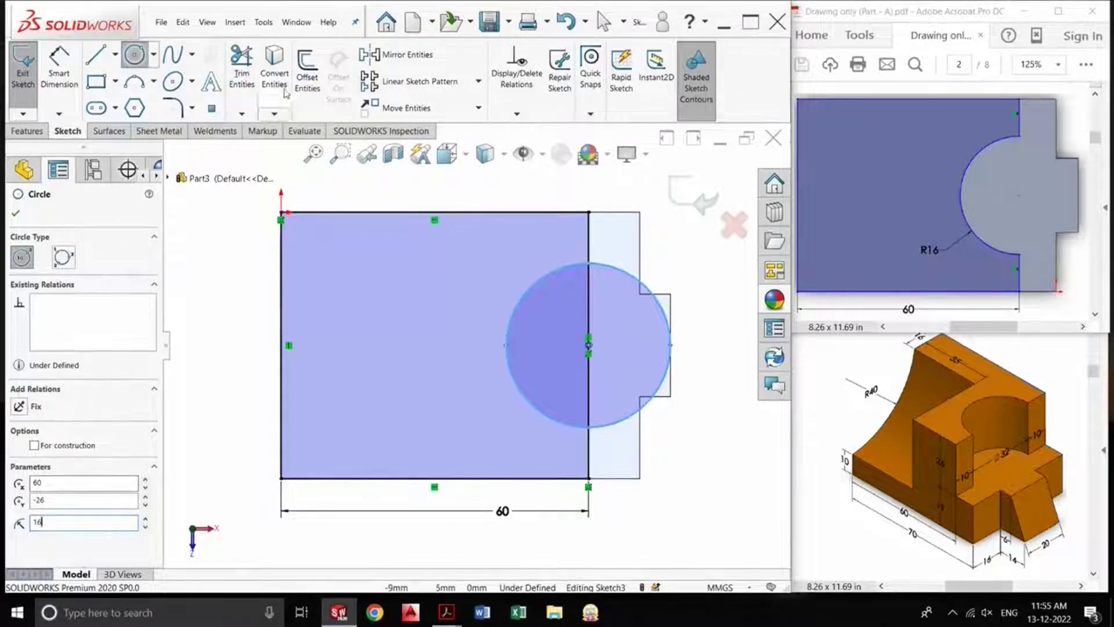
{"action": "left_click", "coordinate": [244, 79]}
{"action": "mouse_move", "coordinate": [608, 266]}
{"action": "left_mouse_down"}
{"action": "mouse_move", "coordinate": [612, 312]}
{"action": "mouse_move", "coordinate": [584, 331]}
{"action": "left_mouse_up"}
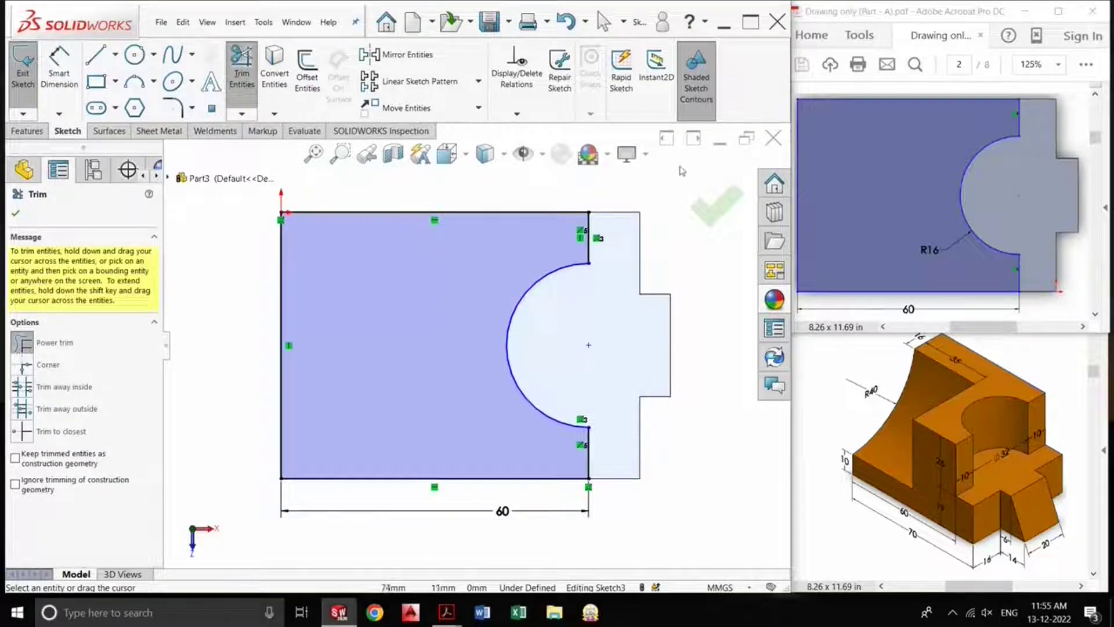
{"action": "left_click", "coordinate": [711, 221]}
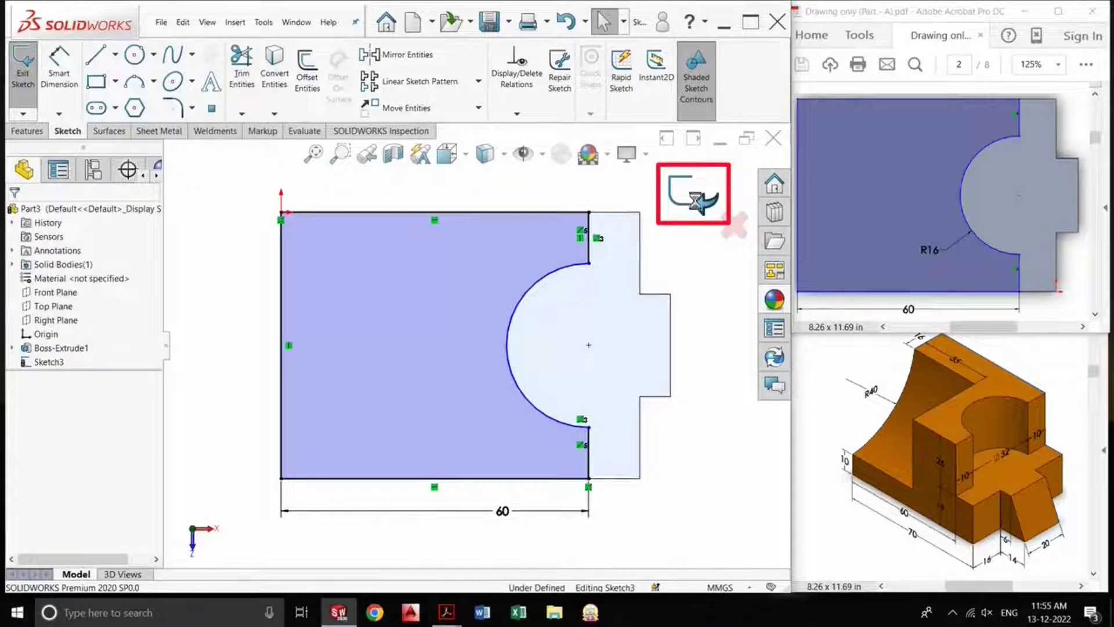
Extrude the notched rectangle 26 mm as Boss-Extrude2
{"action": "key", "text": "e"}
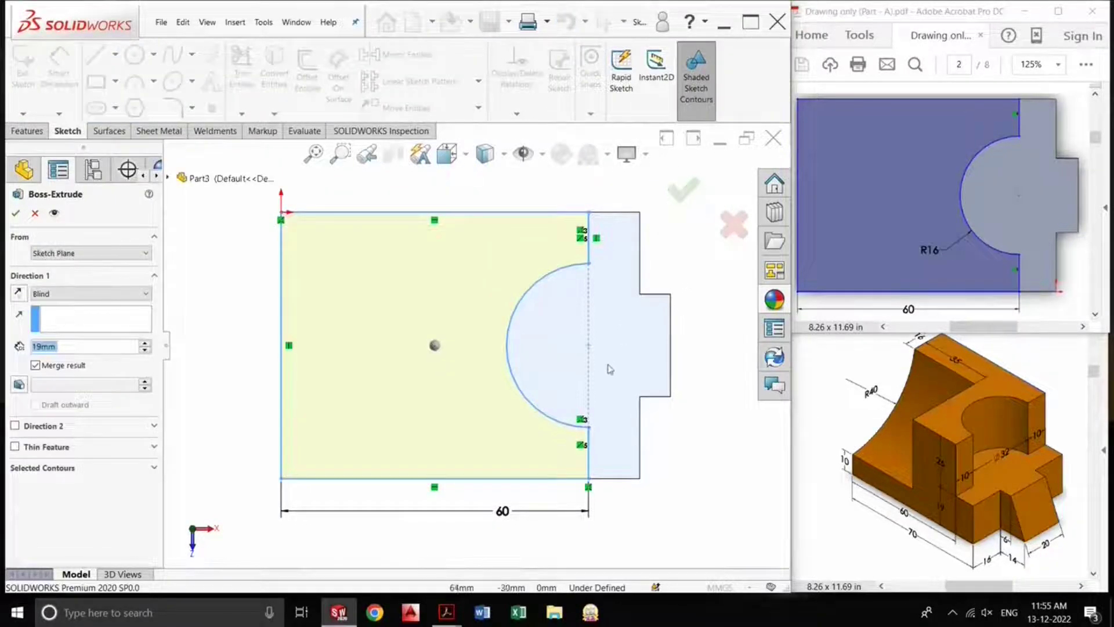
{"action": "mouse_move", "coordinate": [87, 346]}
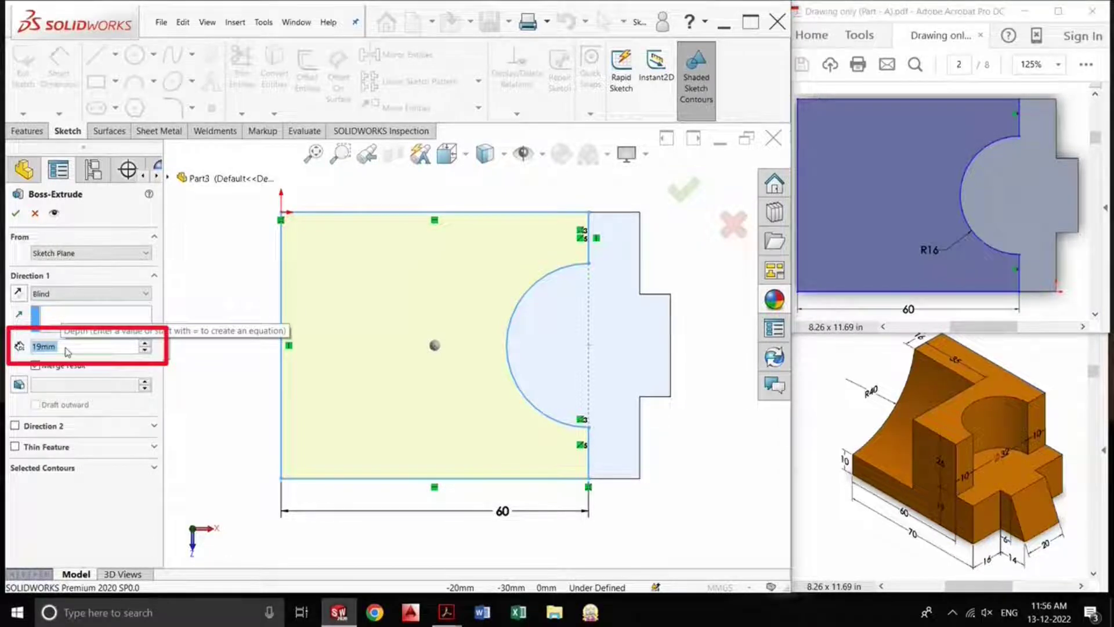
{"action": "type", "text": "26"}
{"action": "key", "text": "Return"}
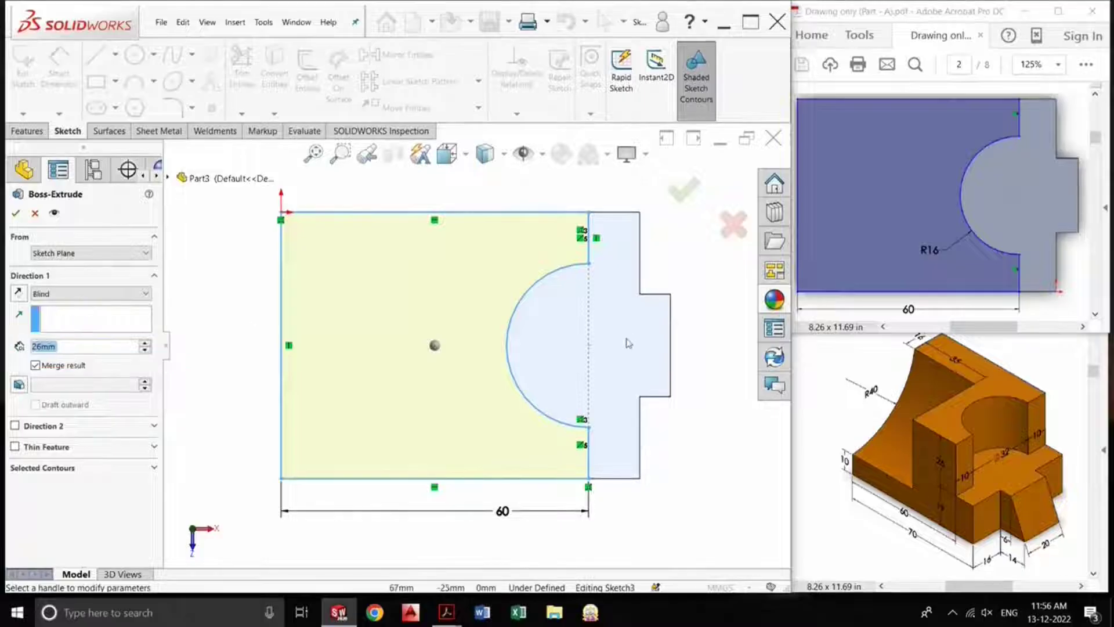
{"action": "left_click", "coordinate": [684, 189]}
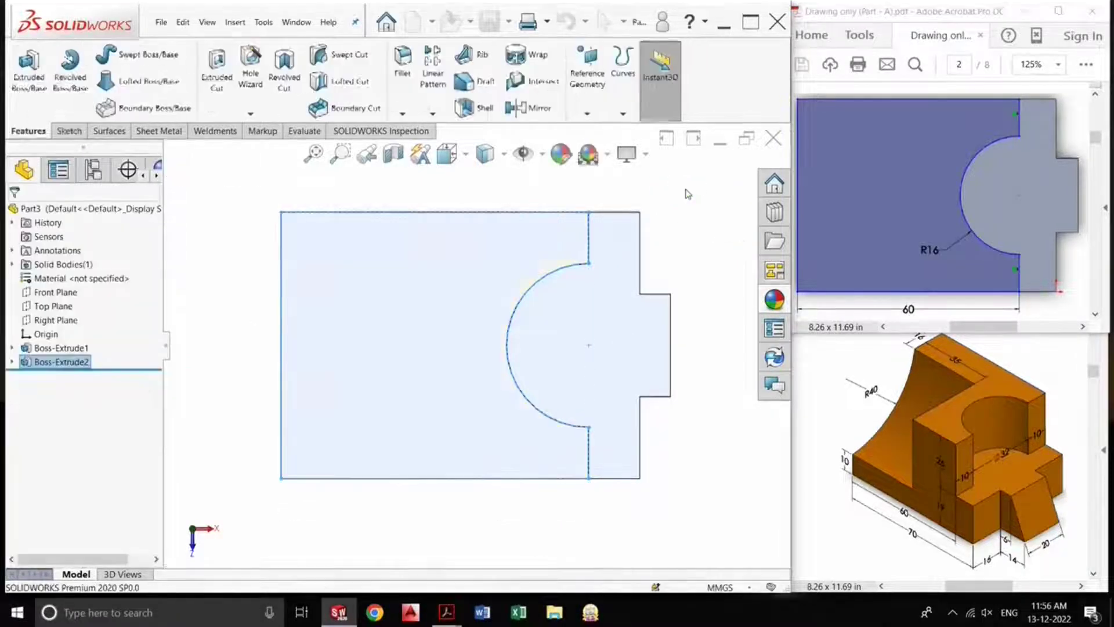
Show the model in Isometric view and scroll the PDF to the rib view
{"action": "key", "text": "space"}
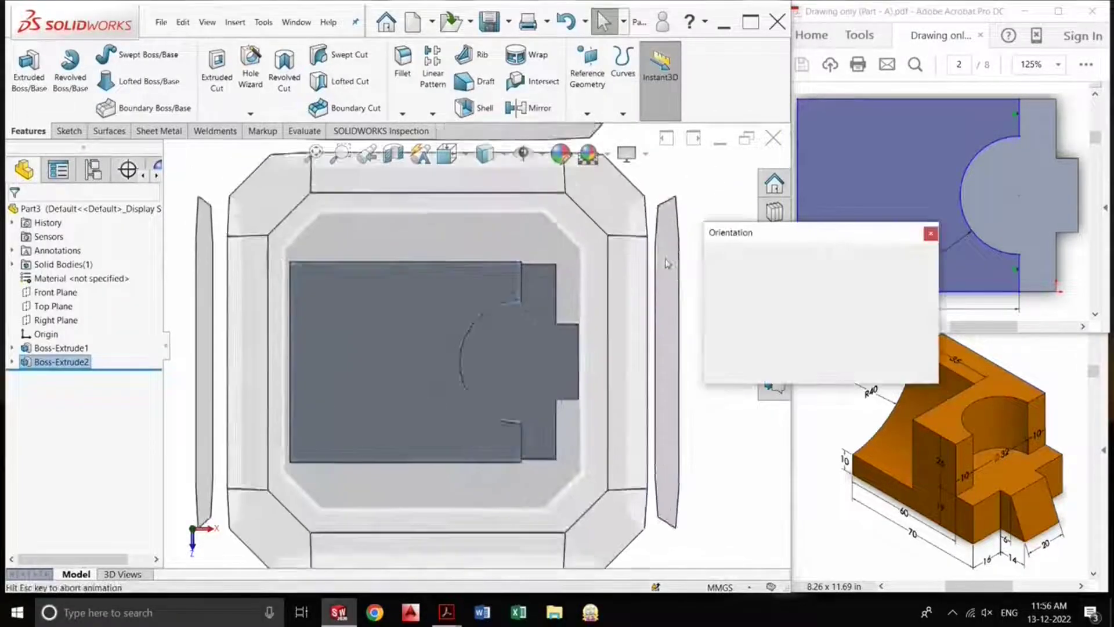
{"action": "left_click", "coordinate": [485, 283]}
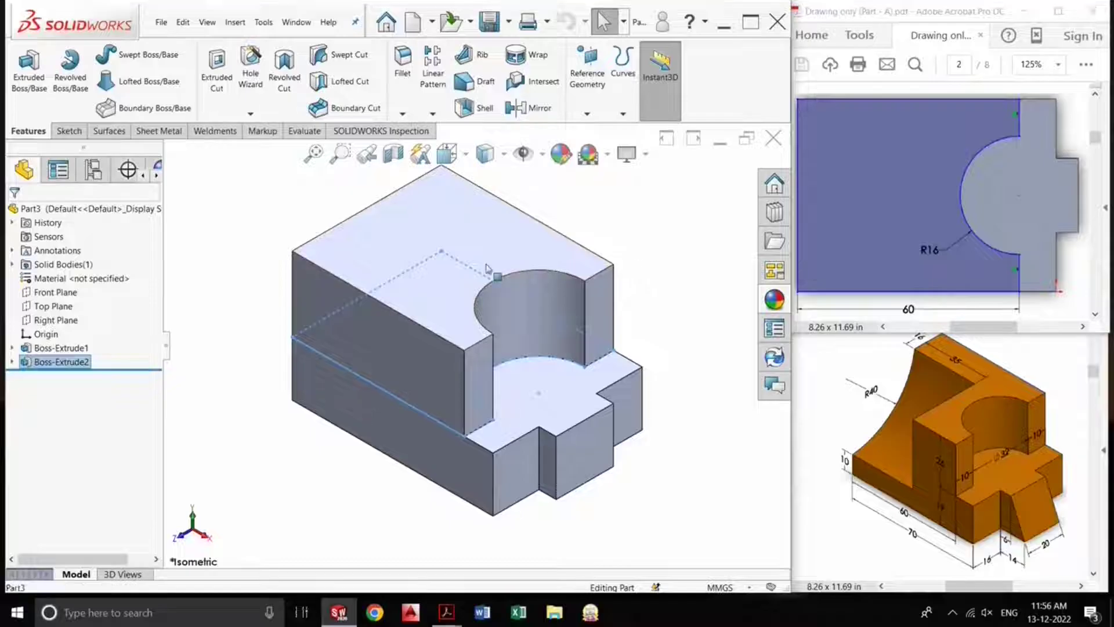
{"action": "left_click", "coordinate": [511, 256]}
{"action": "left_click", "coordinate": [638, 273]}
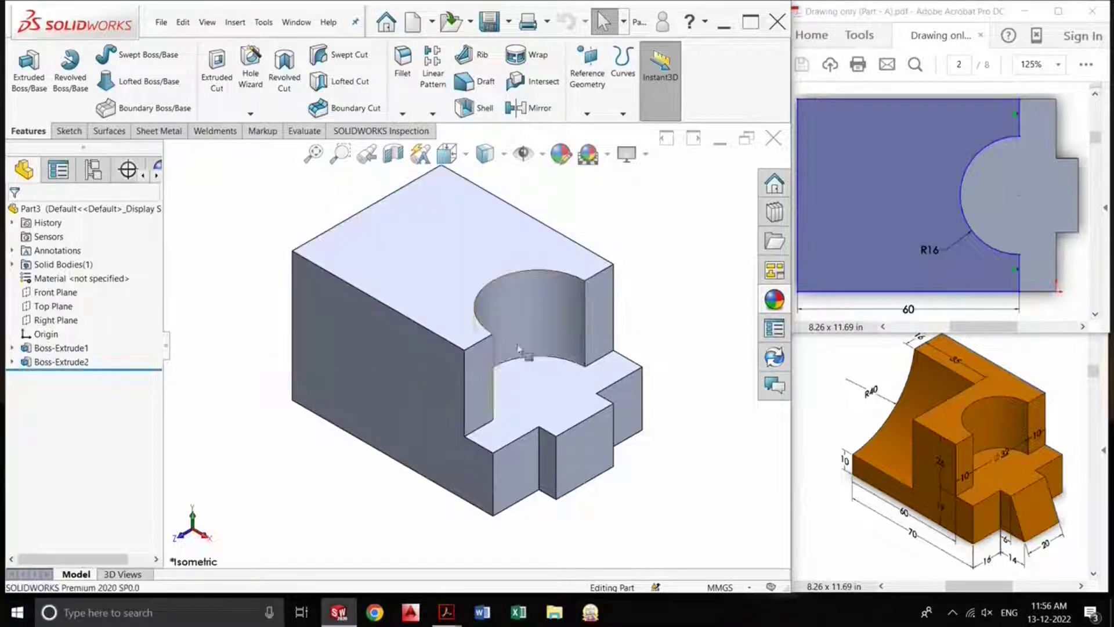
{"action": "scroll", "coordinate": [446, 193], "scroll_direction": "down", "scroll_amount": 2}
{"action": "scroll", "coordinate": [447, 193], "scroll_direction": "up", "scroll_amount": 2}
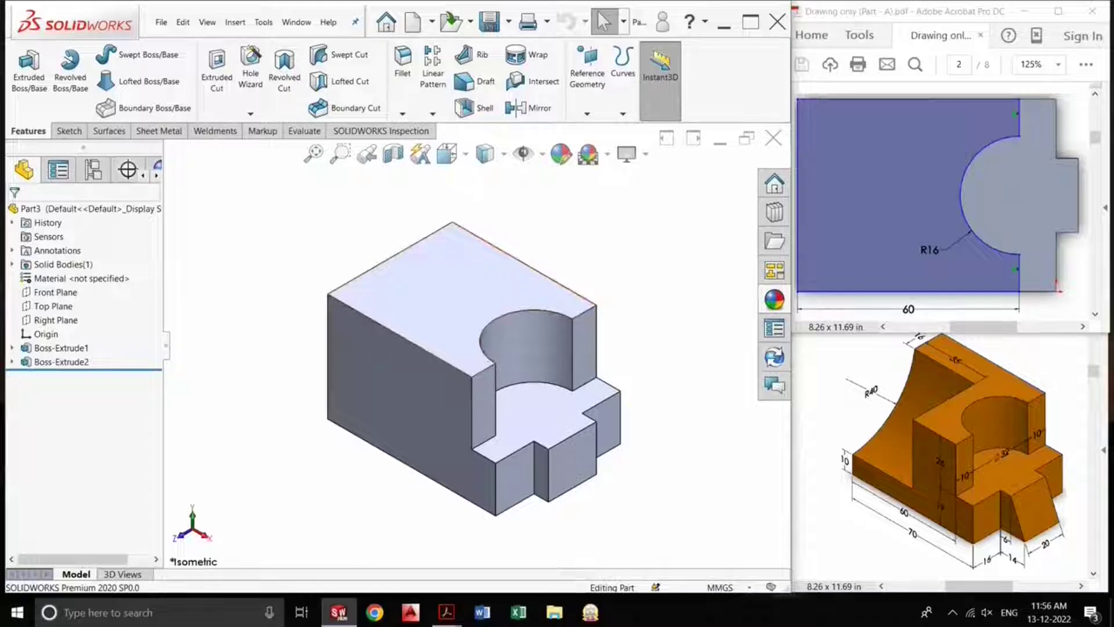
{"action": "left_click", "coordinate": [906, 183]}
{"action": "scroll", "coordinate": [907, 184], "scroll_direction": "down", "scroll_amount": 4}
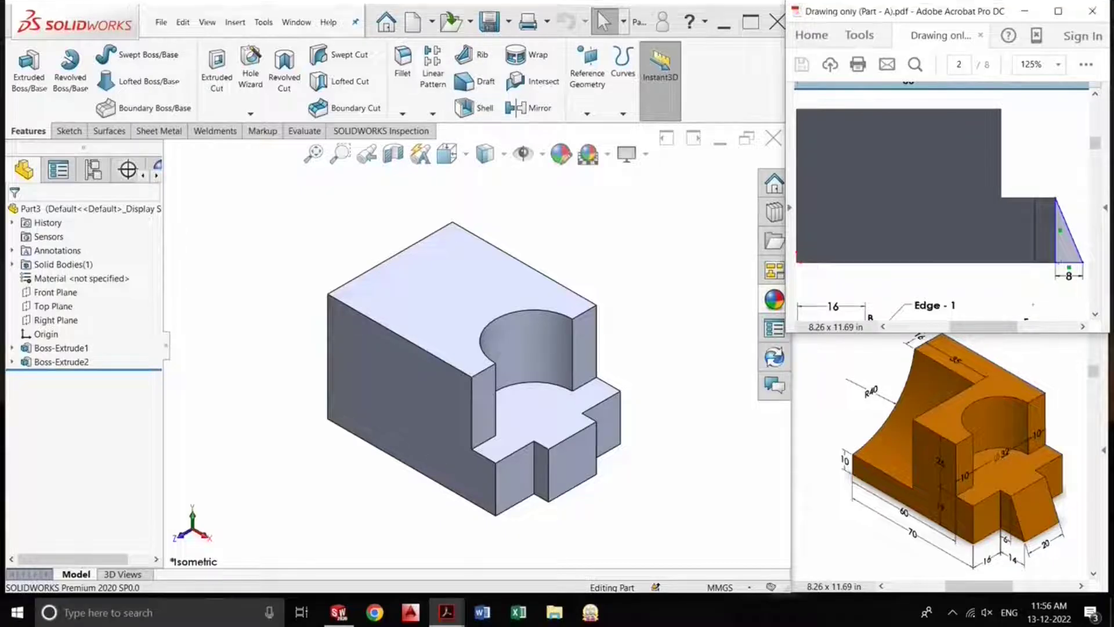
Sketch a closed right triangle on the narrow face at the base's front notch
{"action": "left_click", "coordinate": [541, 480]}
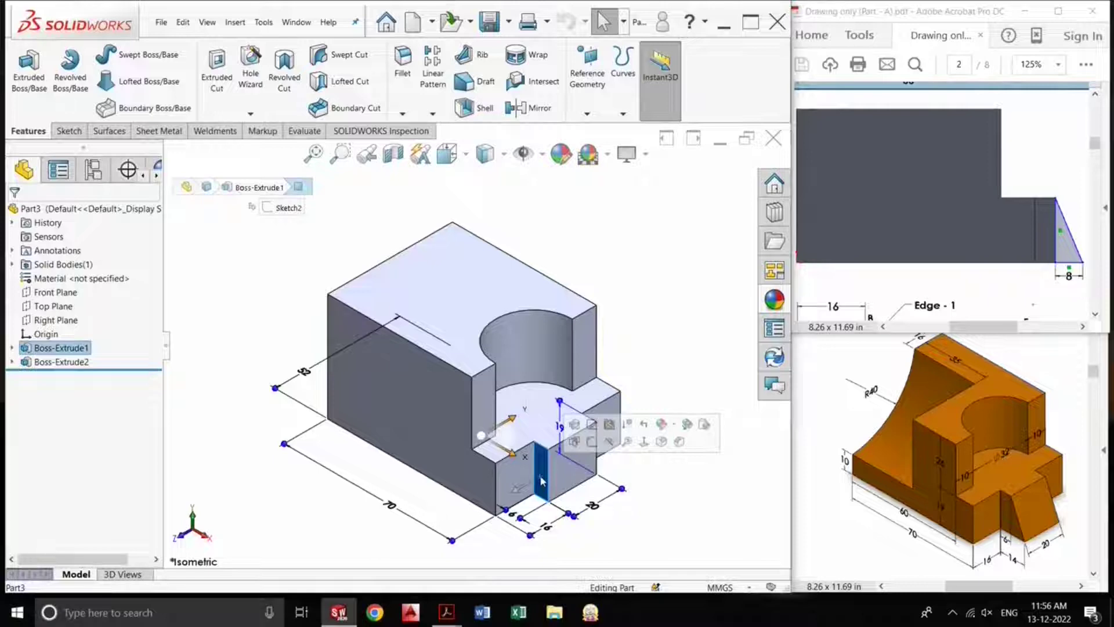
{"action": "left_click", "coordinate": [644, 444]}
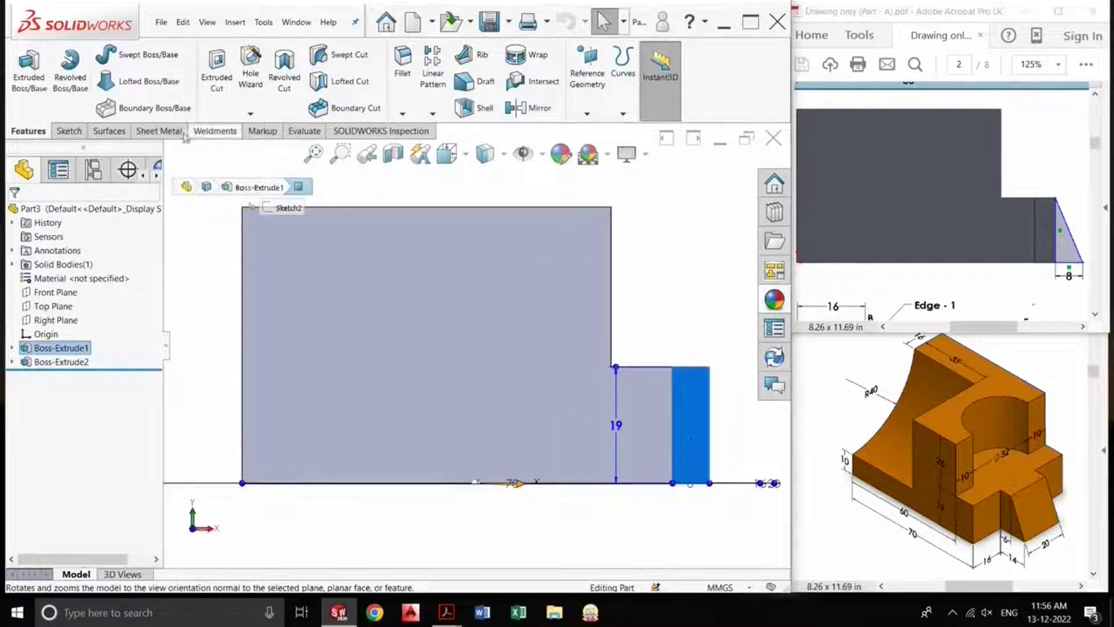
{"action": "left_click", "coordinate": [34, 88]}
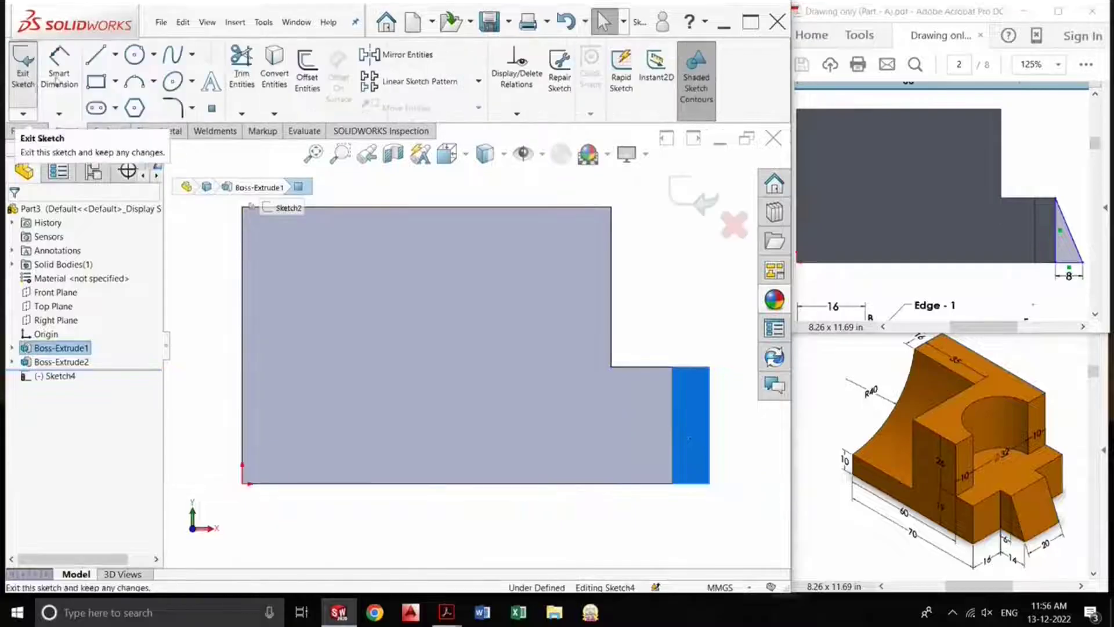
{"action": "left_click", "coordinate": [95, 58]}
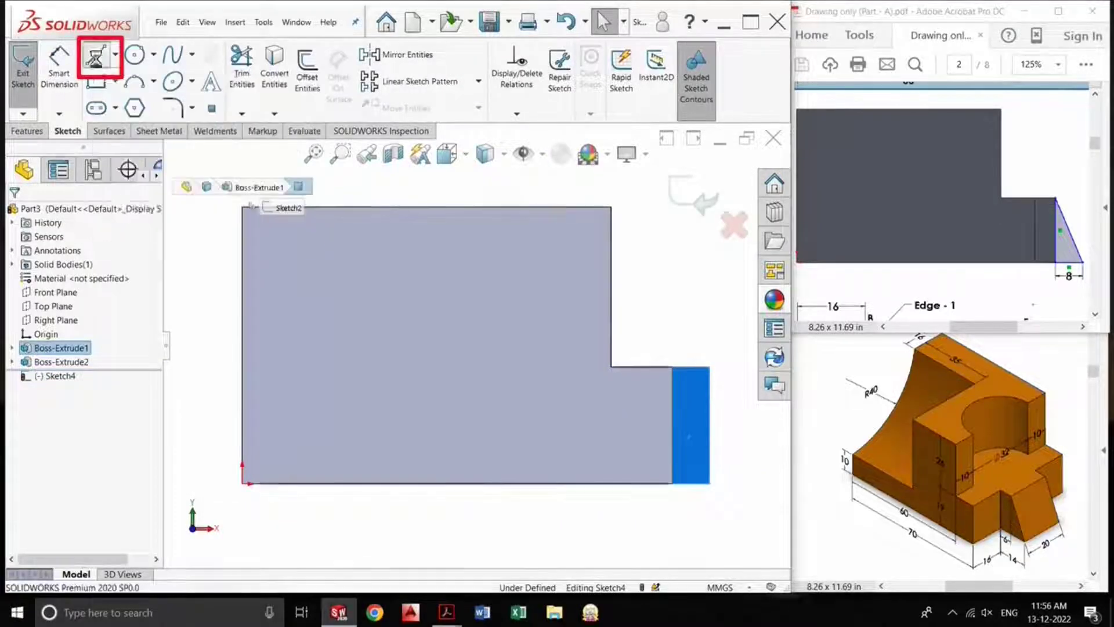
{"action": "left_click", "coordinate": [709, 484]}
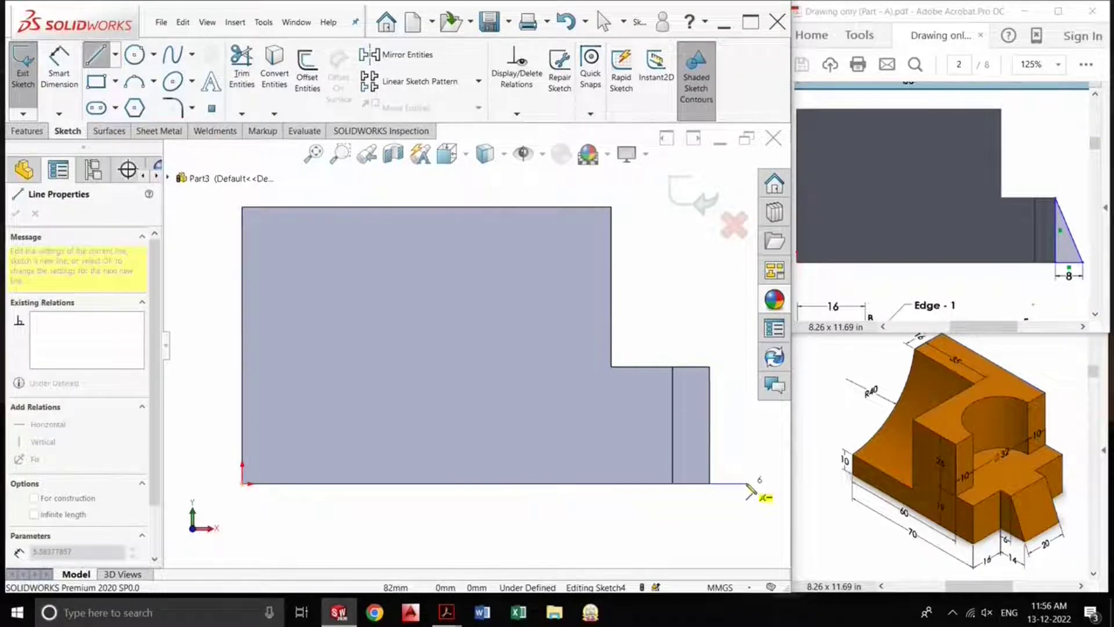
{"action": "left_click", "coordinate": [746, 483]}
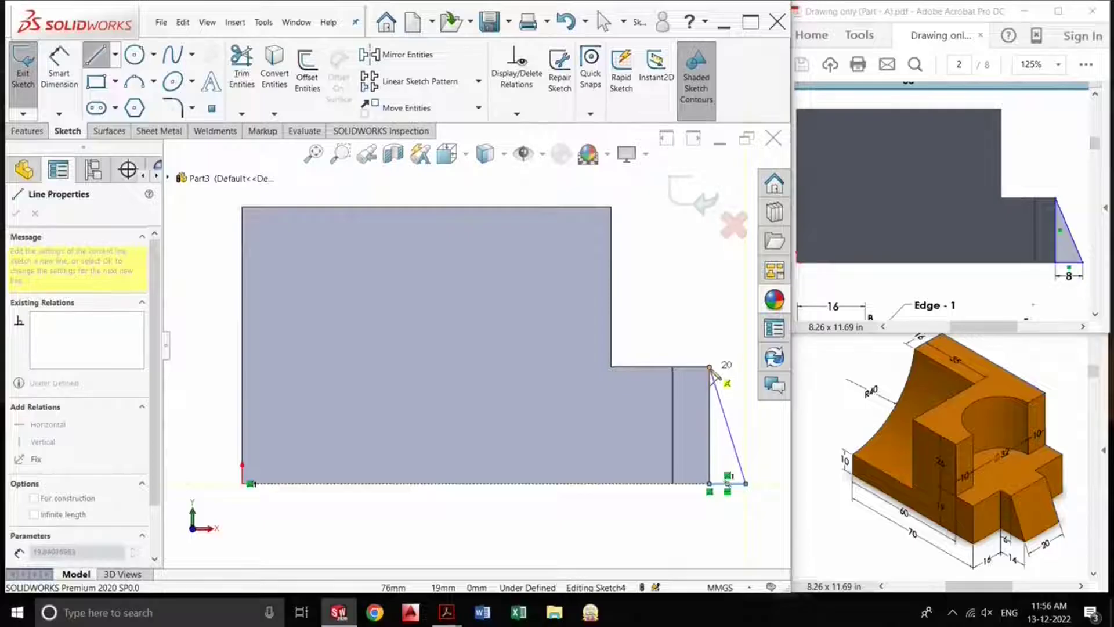
{"action": "left_click", "coordinate": [709, 367]}
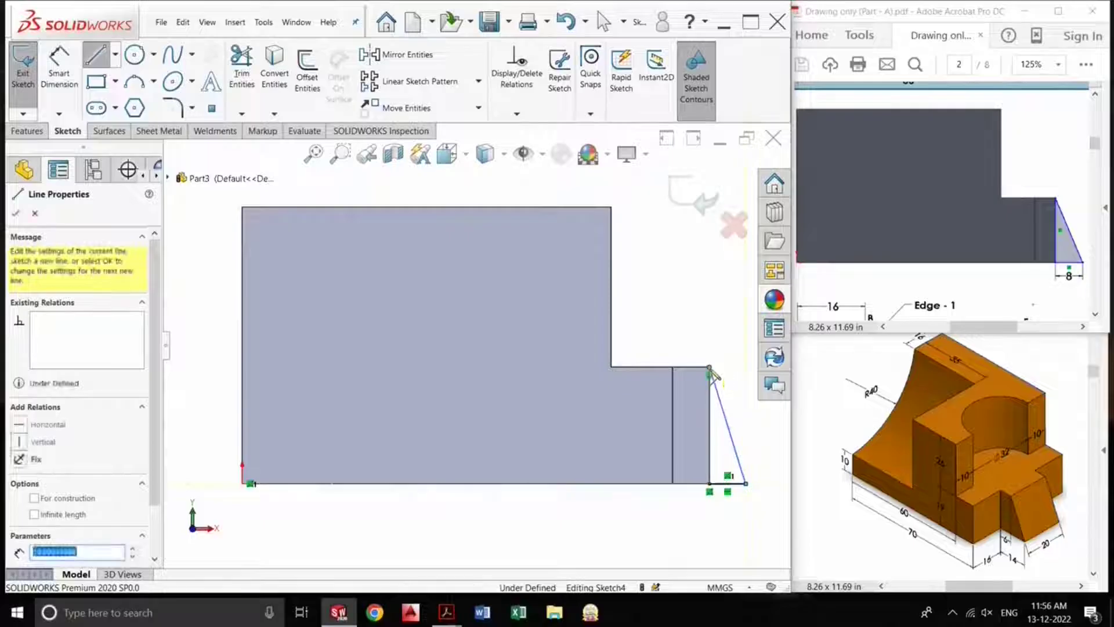
{"action": "left_click", "coordinate": [709, 484]}
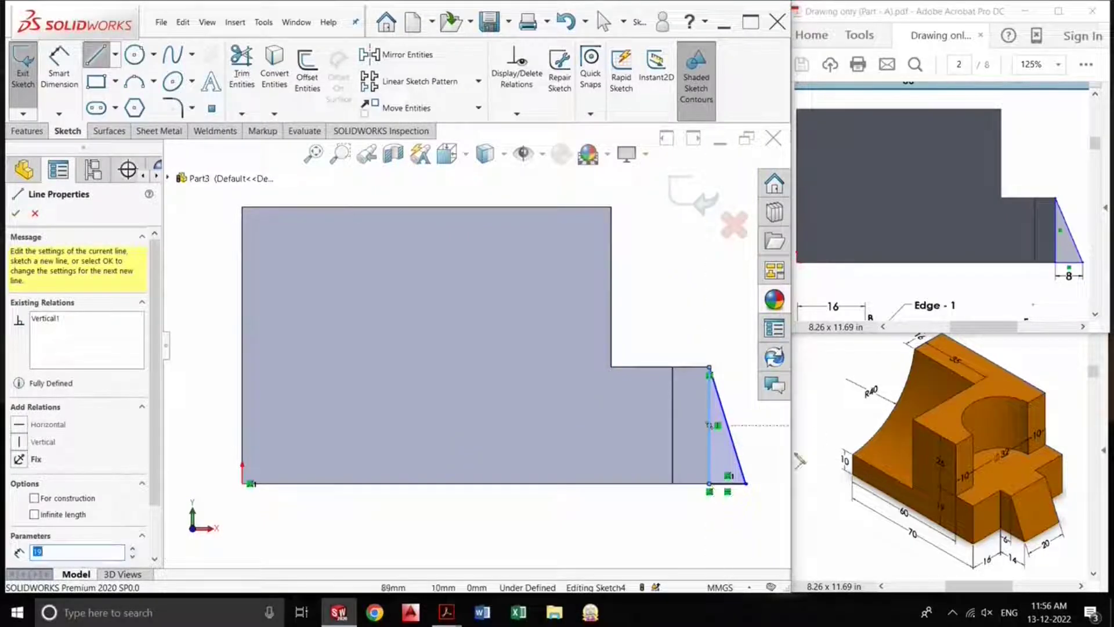
Dimension the triangle's bottom edge to 8 mm
{"action": "left_click", "coordinate": [58, 70]}
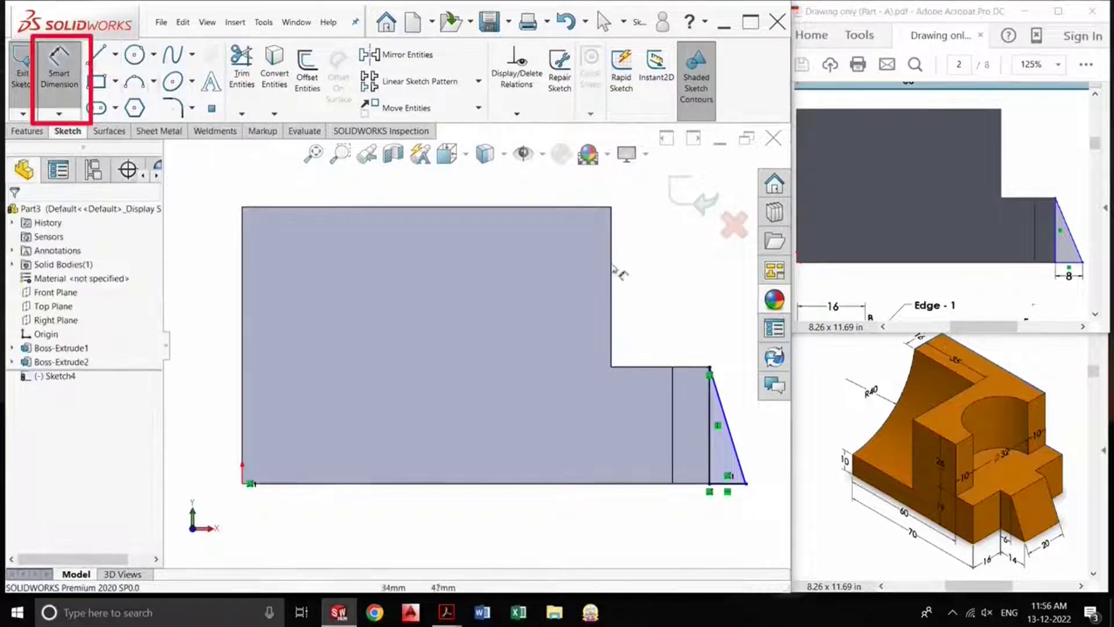
{"action": "left_click", "coordinate": [736, 487]}
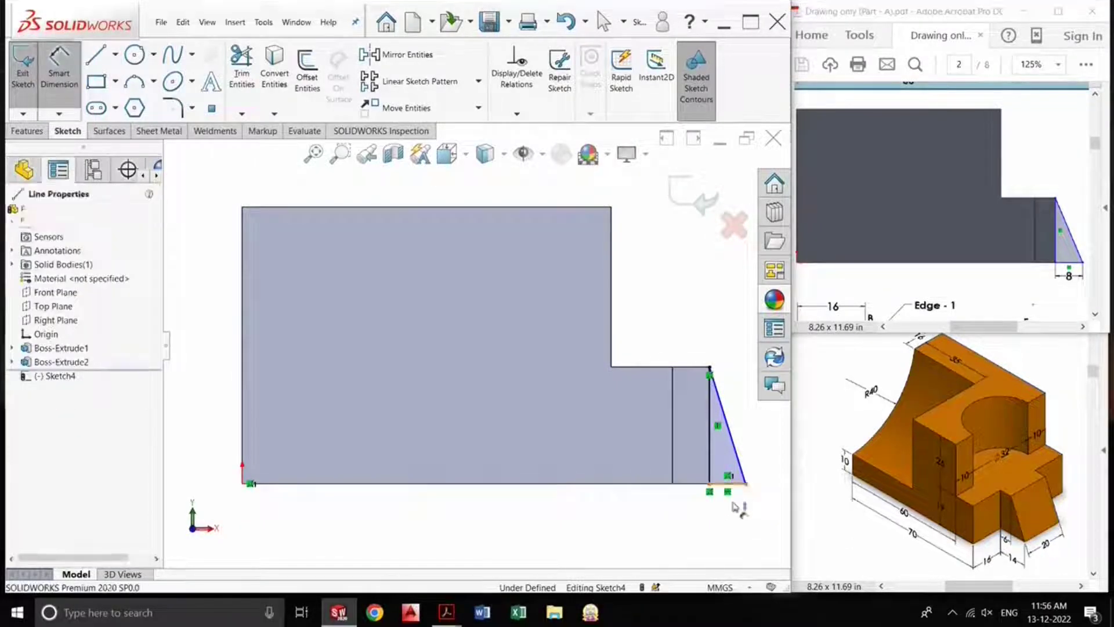
{"action": "left_click", "coordinate": [732, 510]}
{"action": "type", "text": "8"}
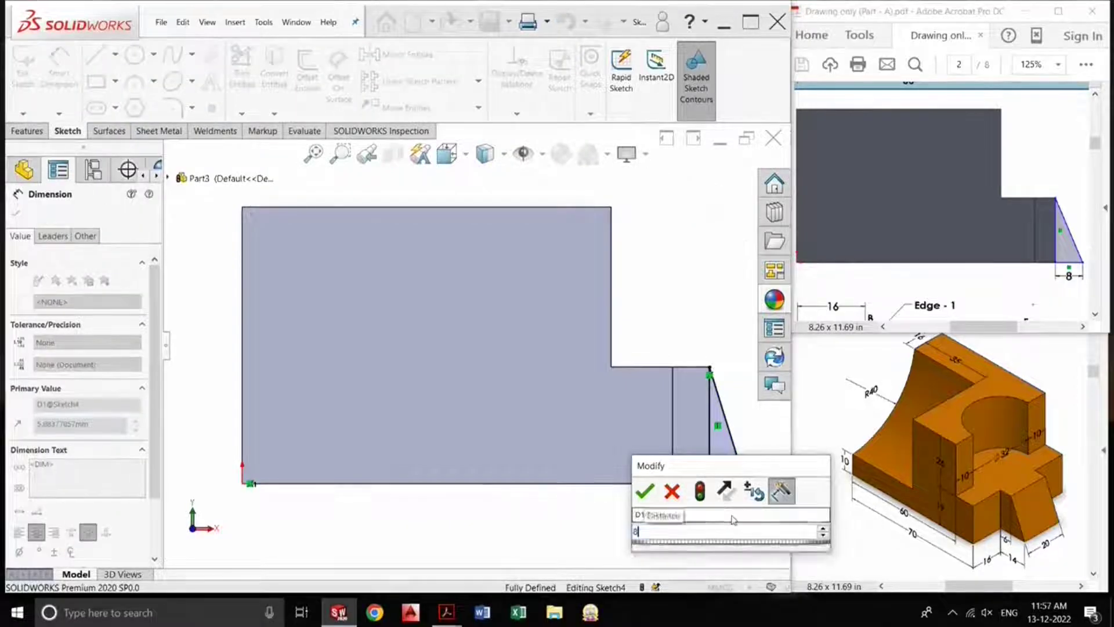
{"action": "key", "text": "Return"}
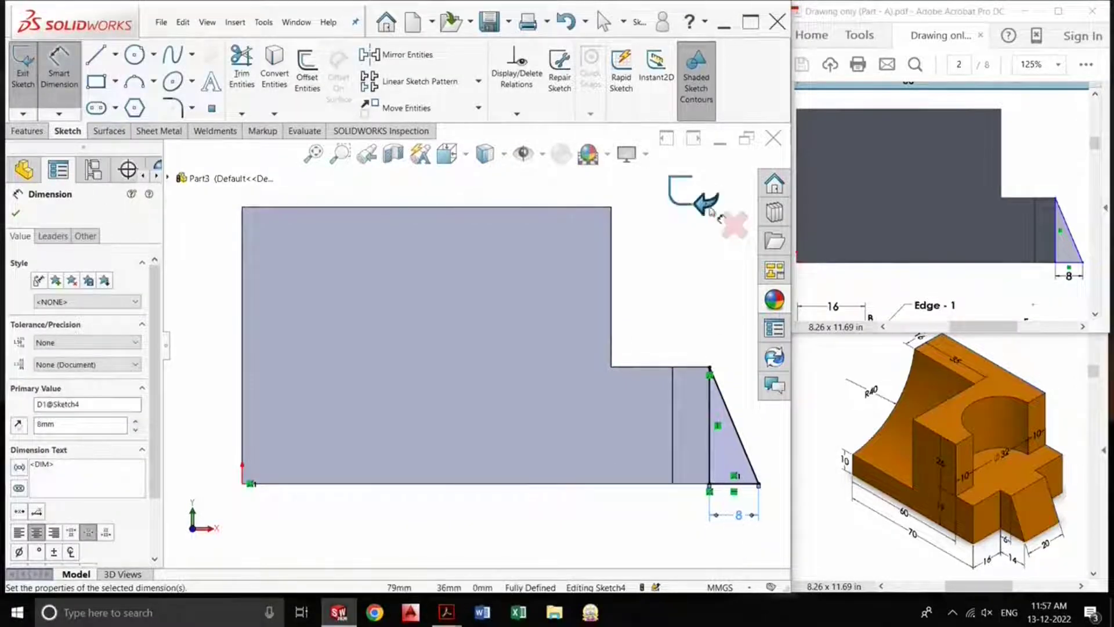
Extrude the triangle sketch 20 mm in the reversed direction to form the rib
{"action": "left_click", "coordinate": [708, 206]}
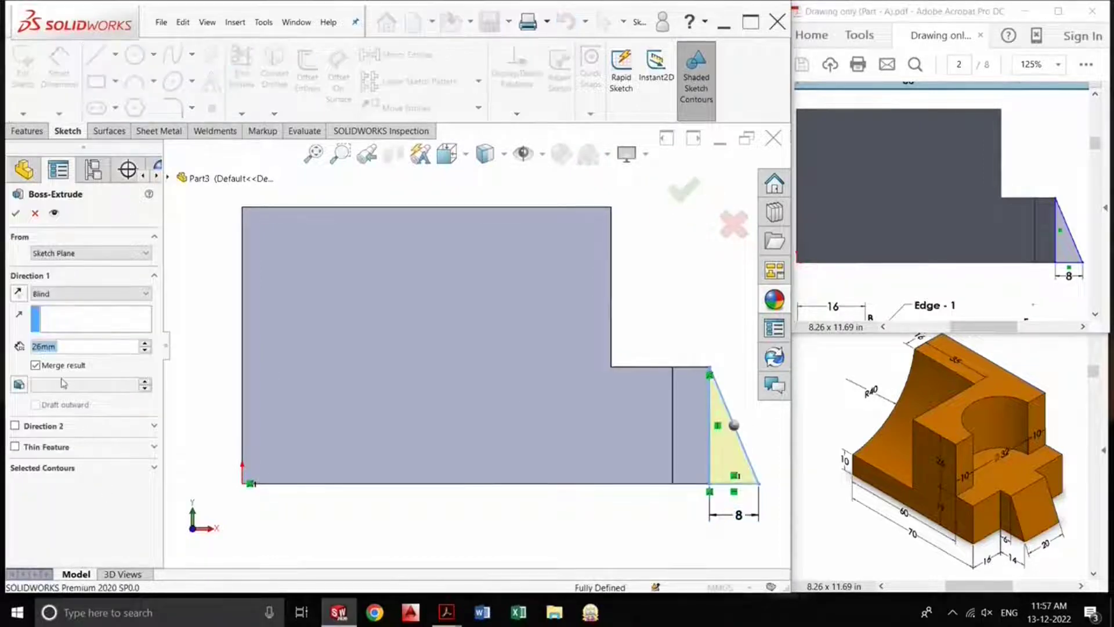
{"action": "middle_click_drag", "start_coordinate": [524, 417], "coordinate": [439, 440]}
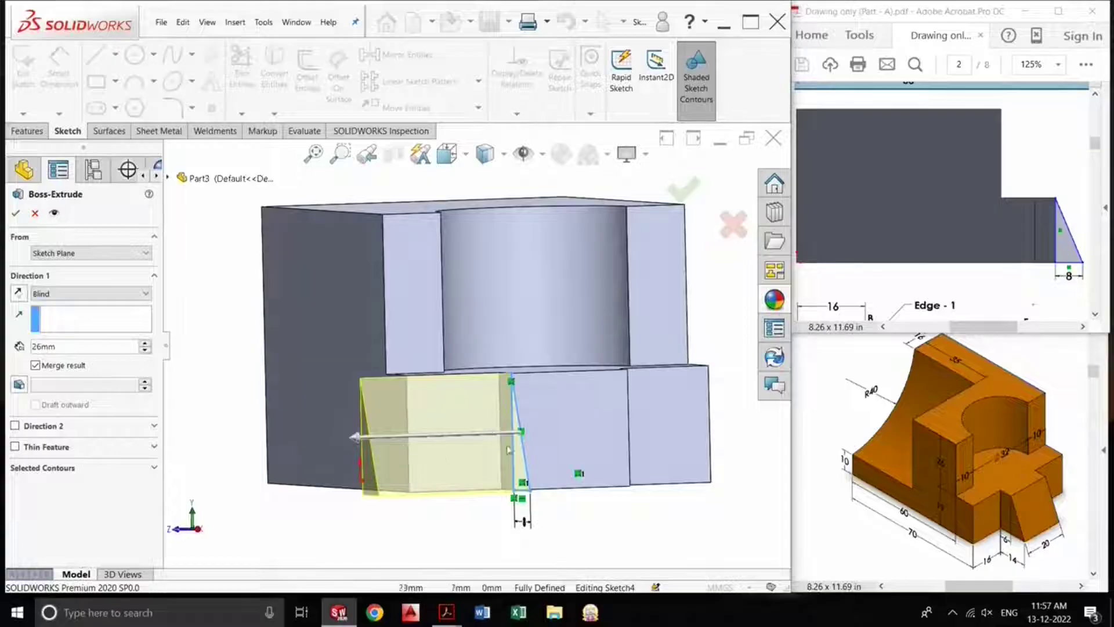
{"action": "left_click", "coordinate": [18, 295]}
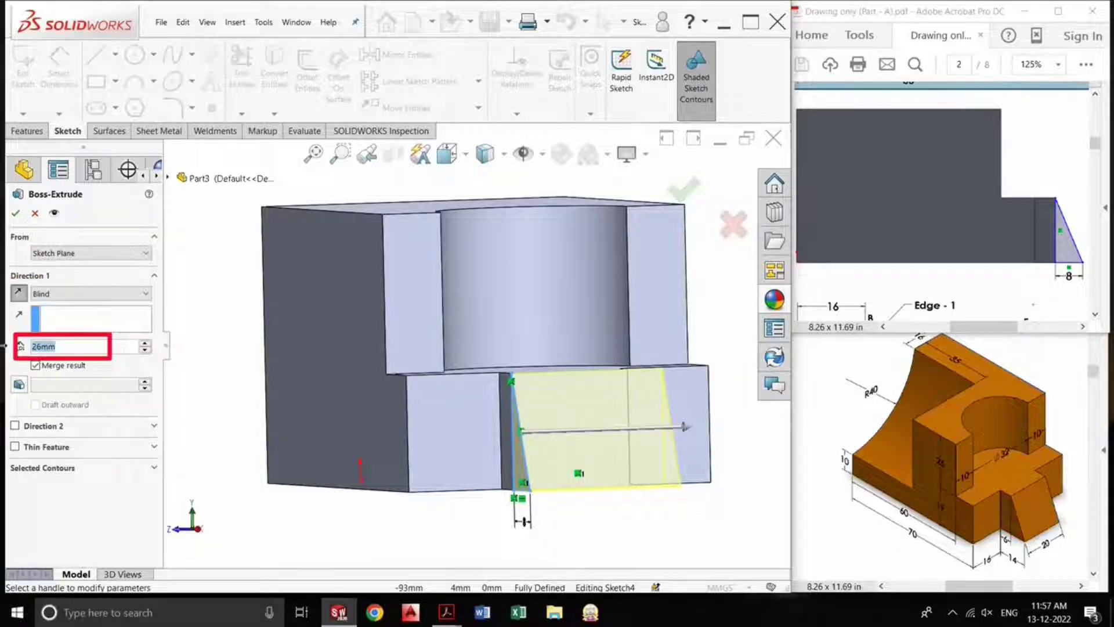
{"action": "type", "text": "20"}
{"action": "key", "text": "Return"}
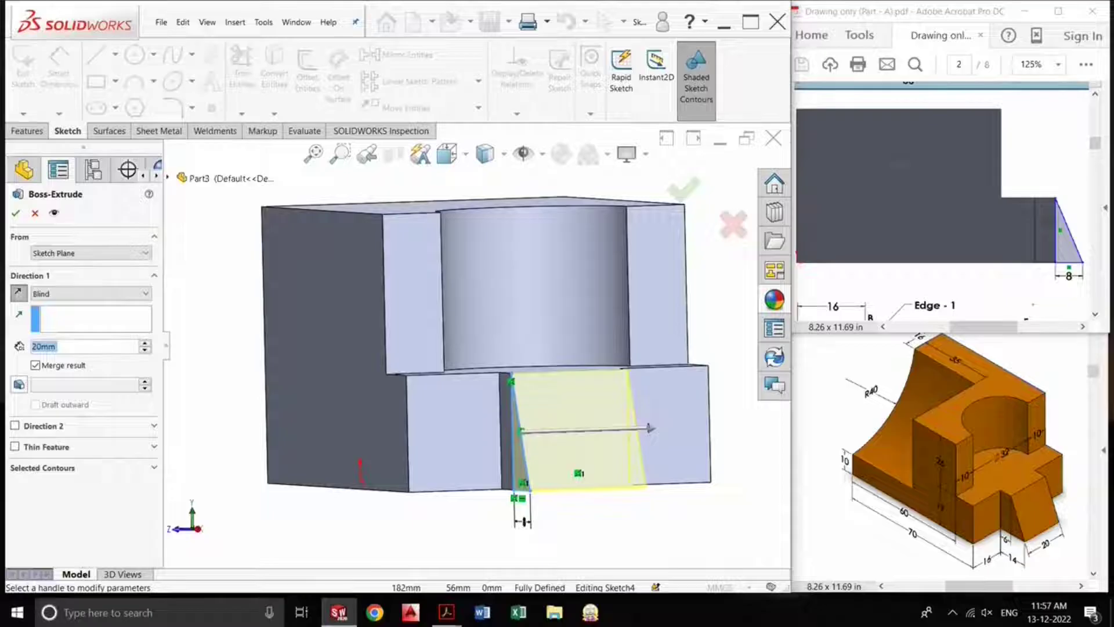
{"action": "left_click", "coordinate": [682, 189]}
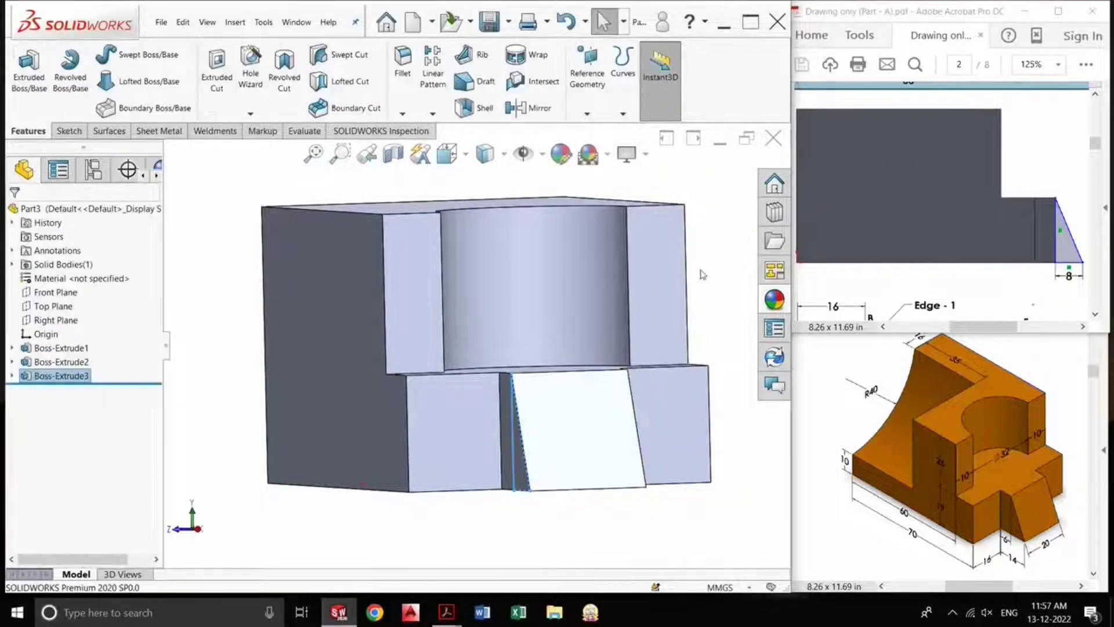
Return the model to isometric view and check the PDF drawing
{"action": "key", "text": "space"}
{"action": "left_click", "coordinate": [908, 284]}
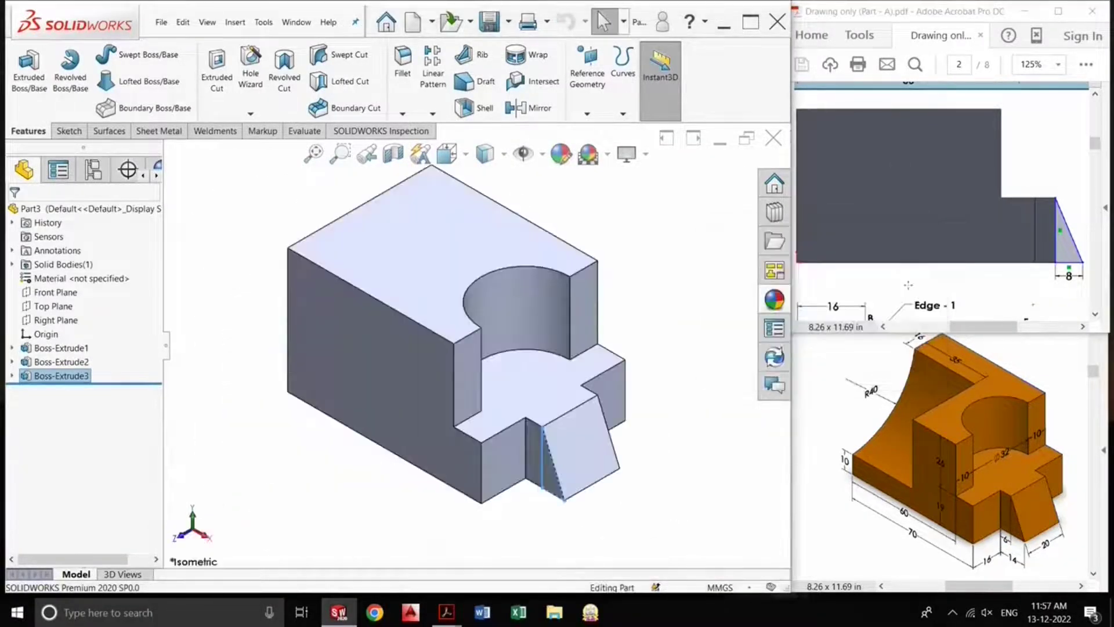
{"action": "left_click", "coordinate": [671, 471]}
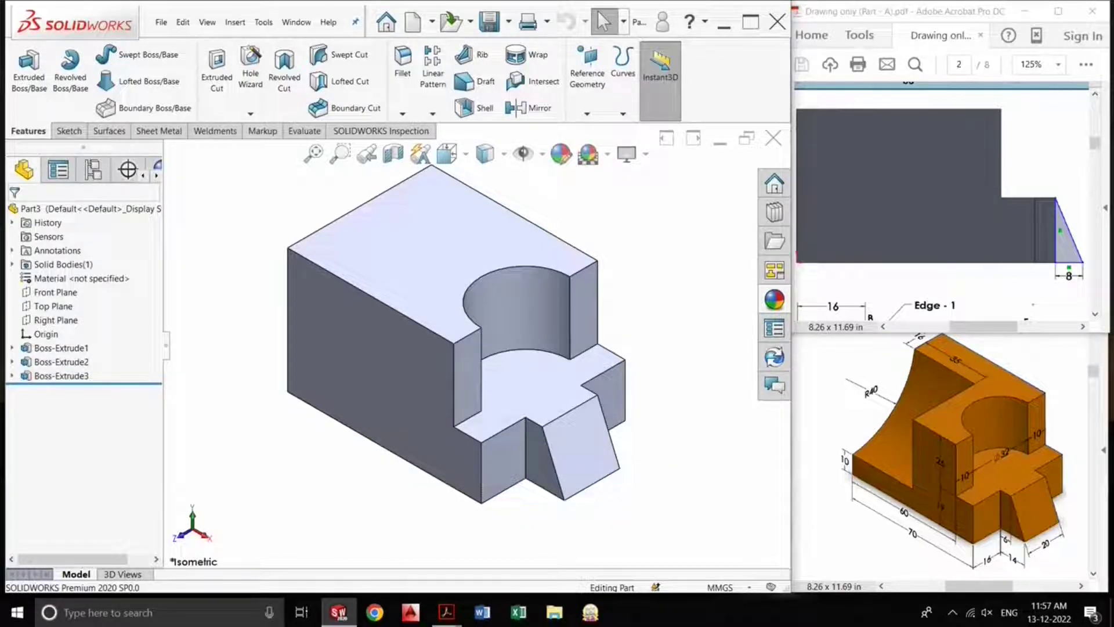
{"action": "left_click", "coordinate": [907, 238]}
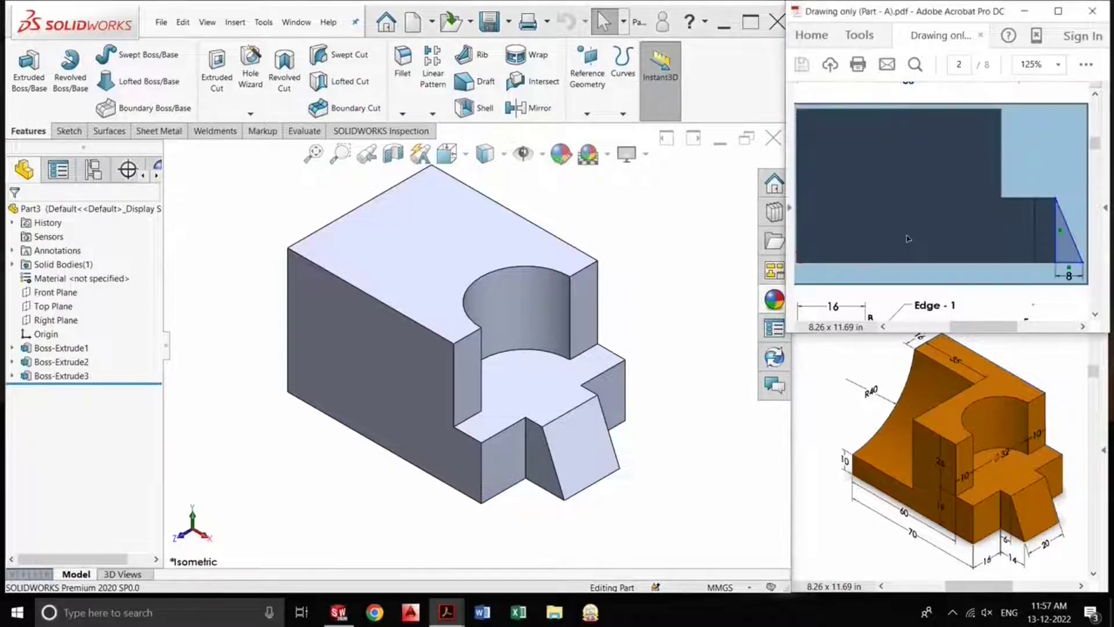
{"action": "scroll", "coordinate": [907, 237], "scroll_direction": "down", "scroll_amount": 3}
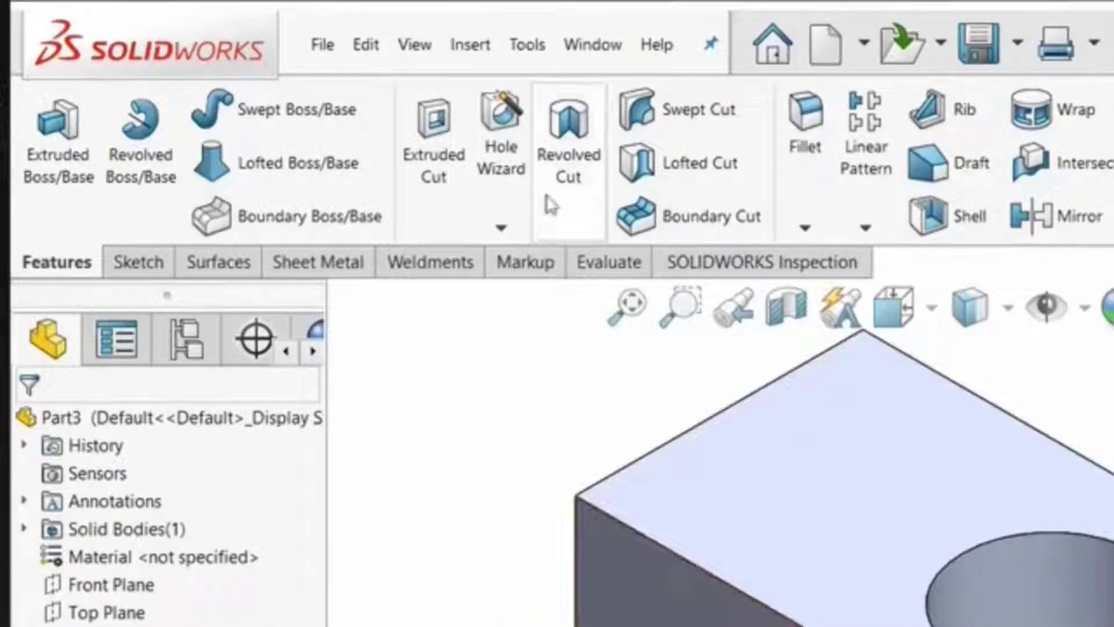
Start an Extruded Cut, select the large side face and view it Normal To
{"action": "left_click", "coordinate": [439, 166]}
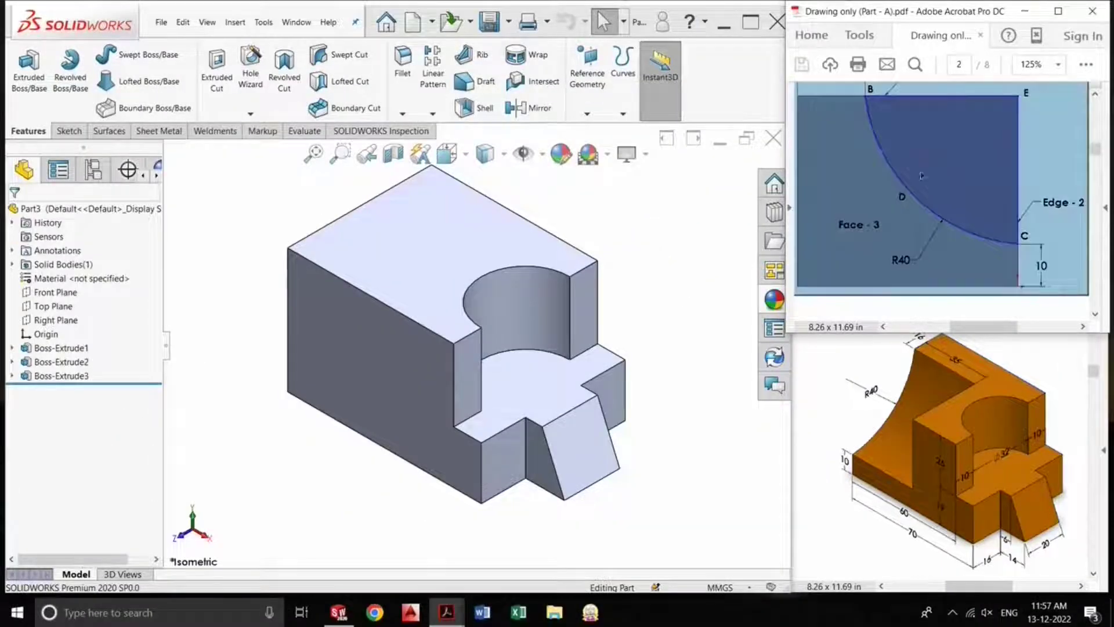
{"action": "middle_click_drag", "start_coordinate": [405, 358], "coordinate": [418, 328]}
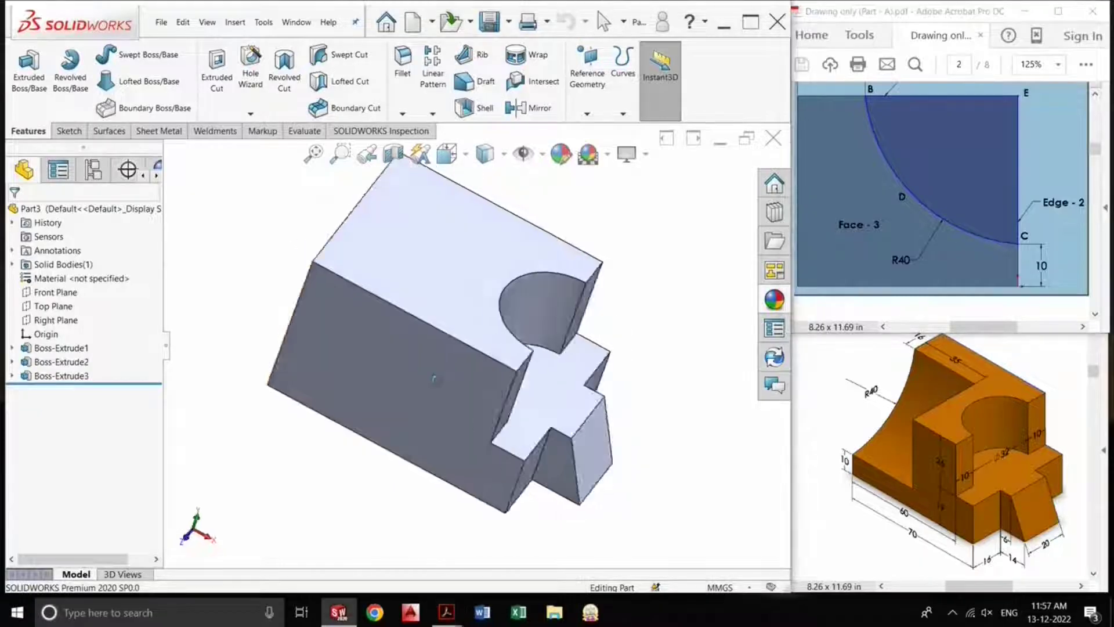
{"action": "left_click", "coordinate": [419, 320]}
{"action": "right_click", "coordinate": [418, 319]}
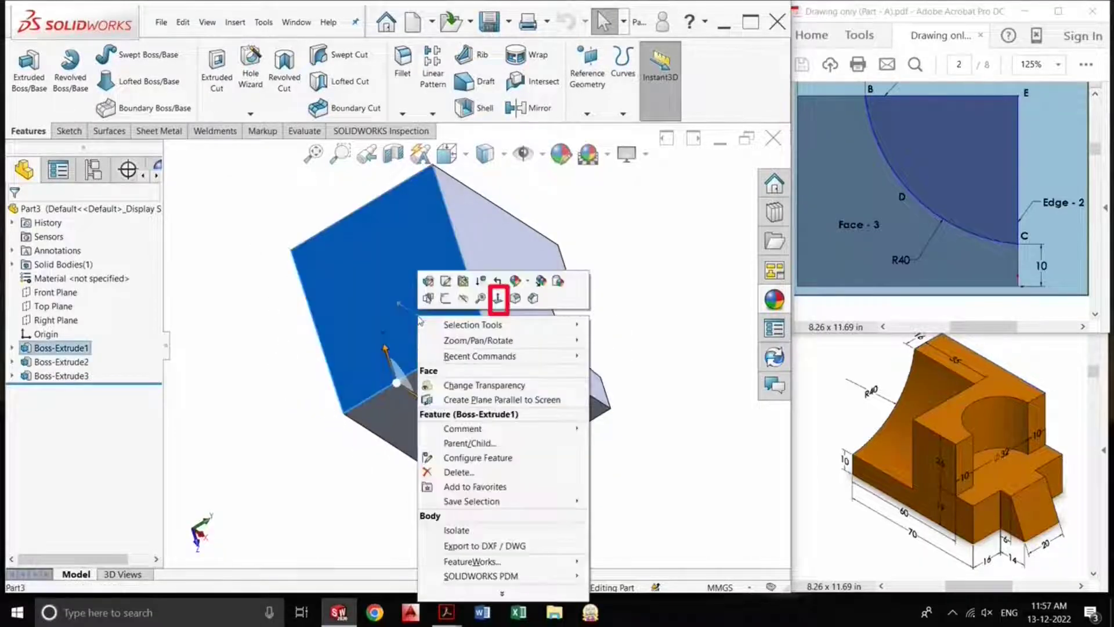
{"action": "left_click", "coordinate": [497, 298]}
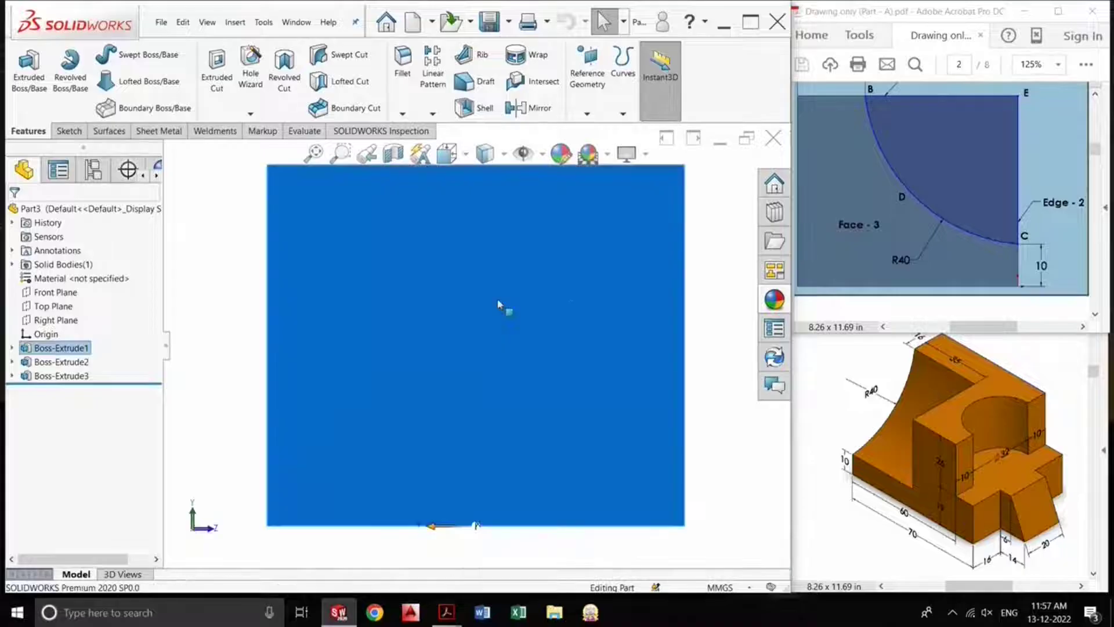
{"action": "scroll", "coordinate": [464, 313], "scroll_direction": "up", "scroll_amount": 2}
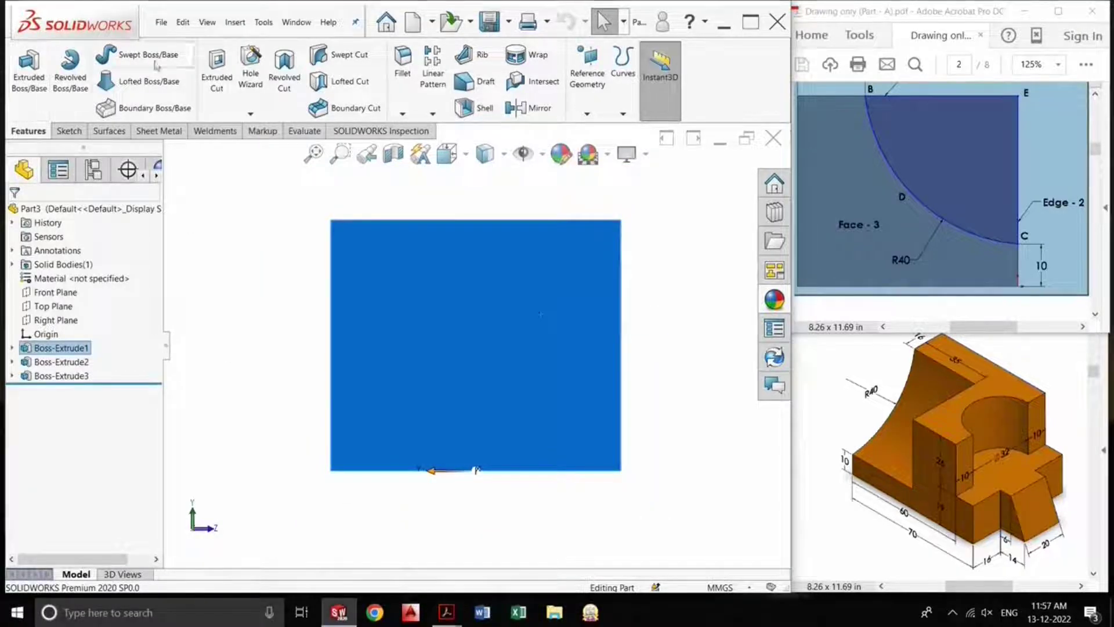
Open a sketch on the face and draw a 3 Point Arc from right edge to top edge
{"action": "left_click", "coordinate": [223, 81]}
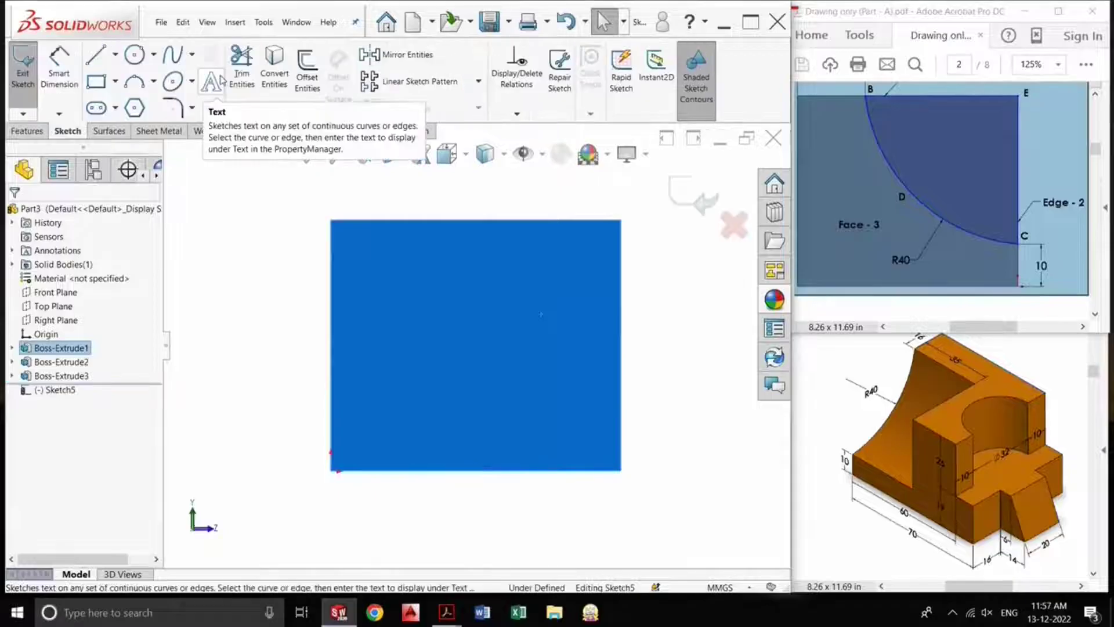
{"action": "left_click", "coordinate": [135, 85]}
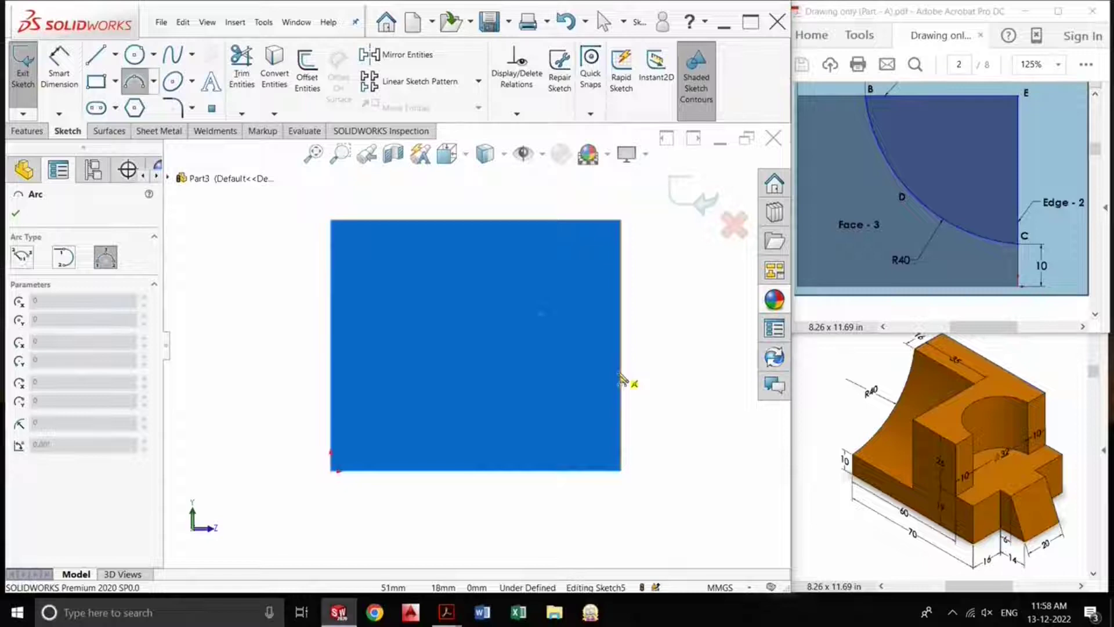
{"action": "left_click", "coordinate": [620, 369]}
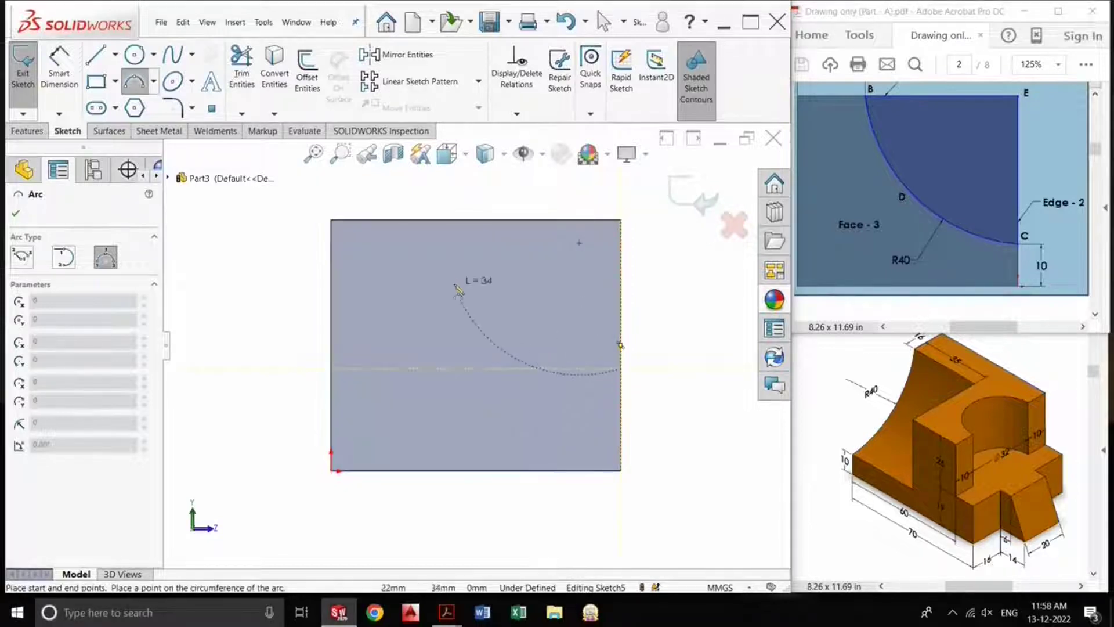
{"action": "left_click", "coordinate": [425, 221]}
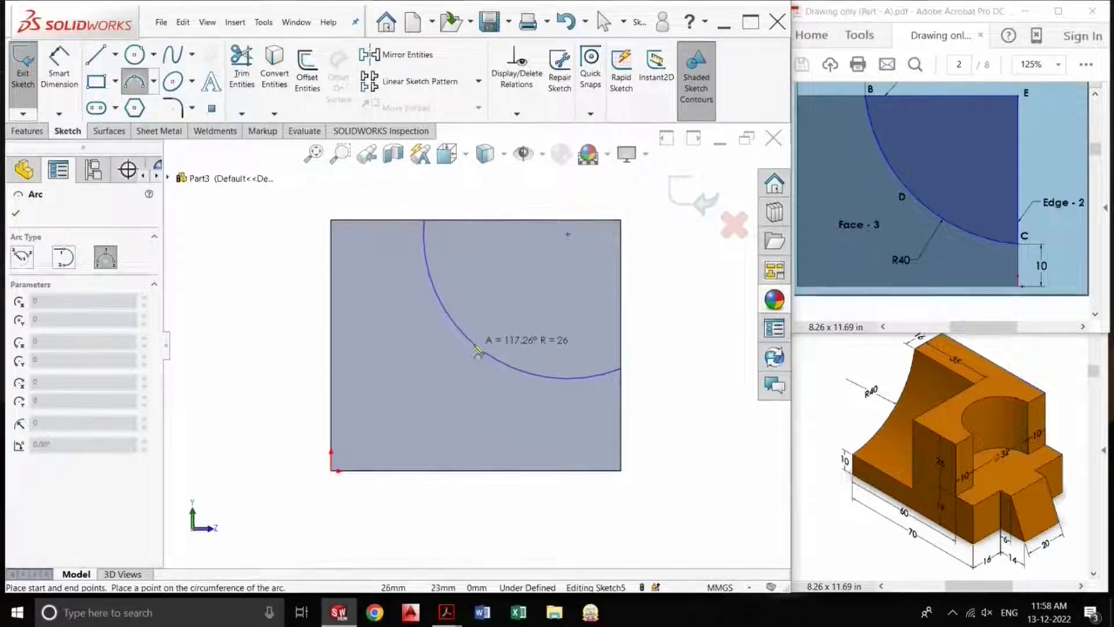
{"action": "left_click", "coordinate": [485, 346]}
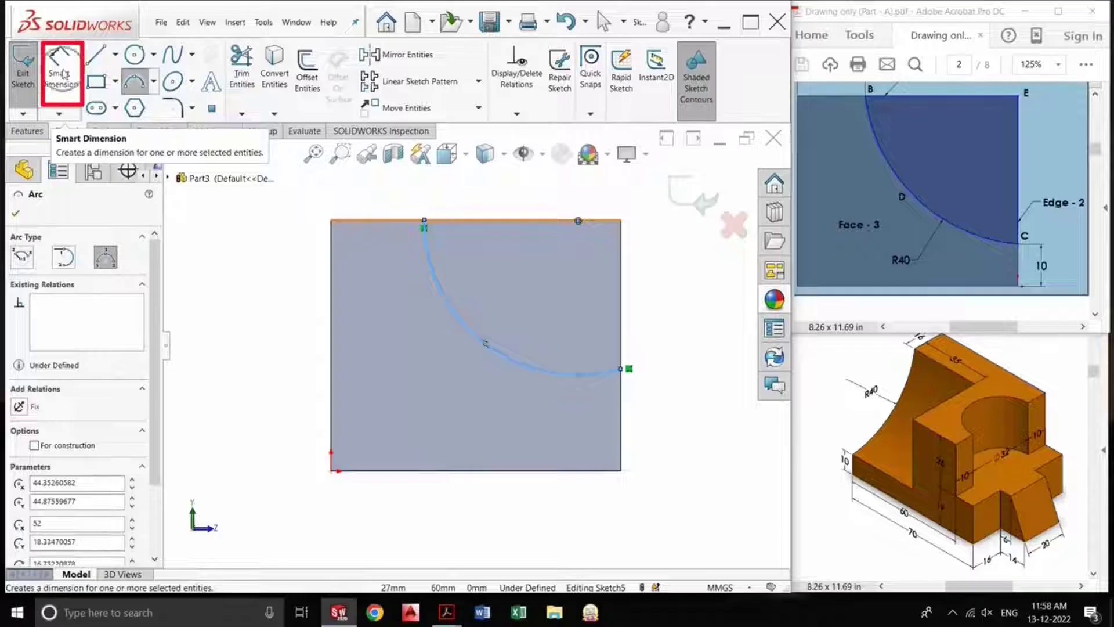
Dimension the arc's top end 16 mm from the left corner
{"action": "left_click", "coordinate": [63, 73]}
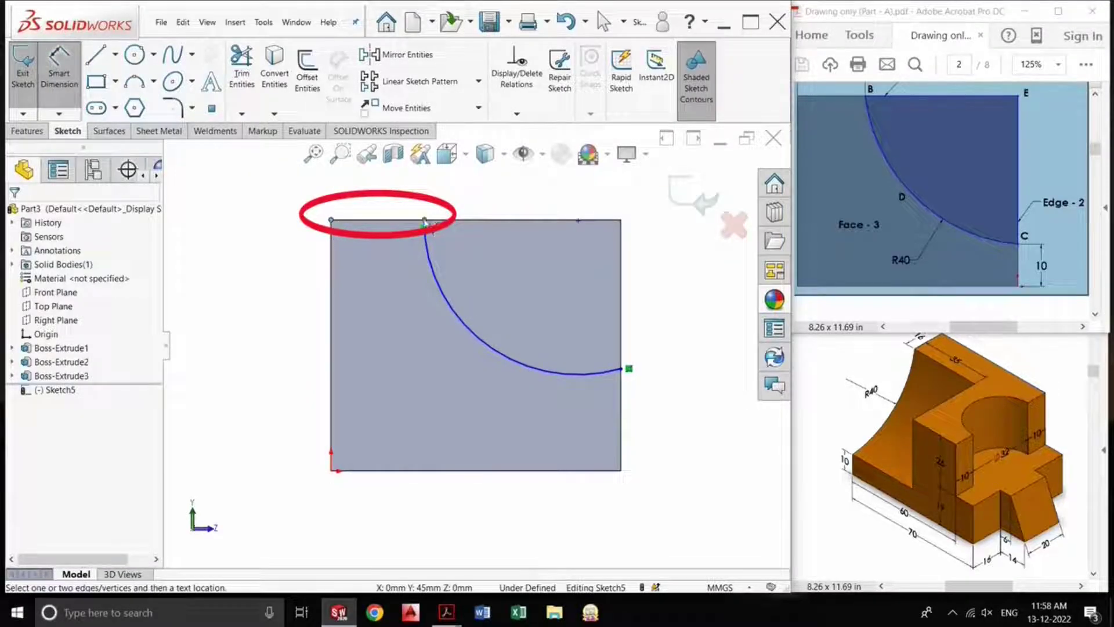
{"action": "left_click", "coordinate": [424, 221]}
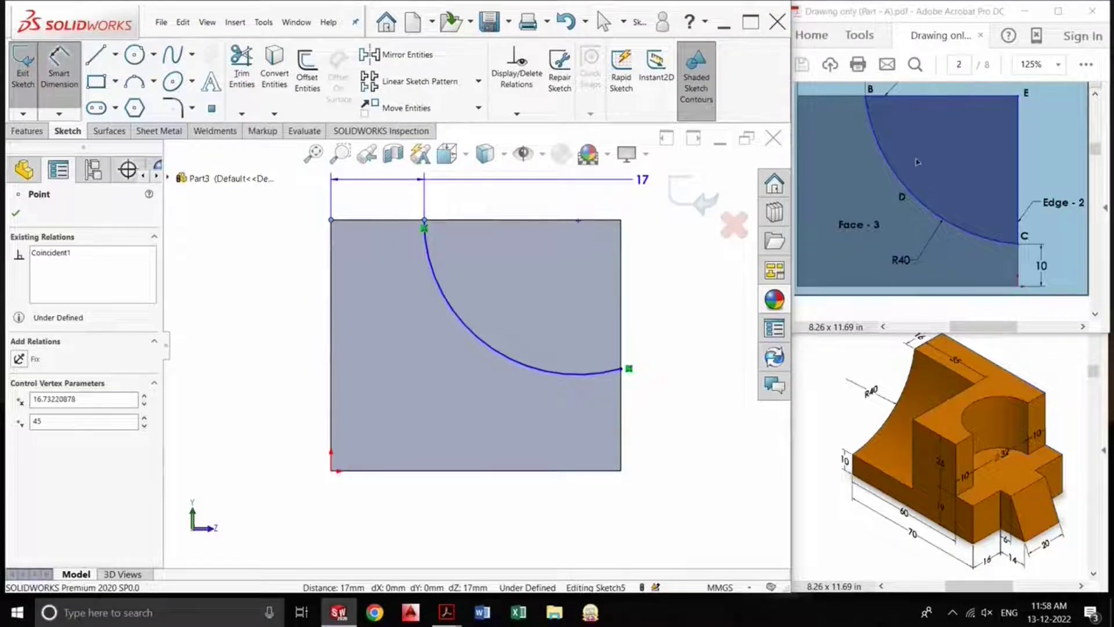
{"action": "scroll", "coordinate": [917, 163], "scroll_direction": "up", "scroll_amount": 1}
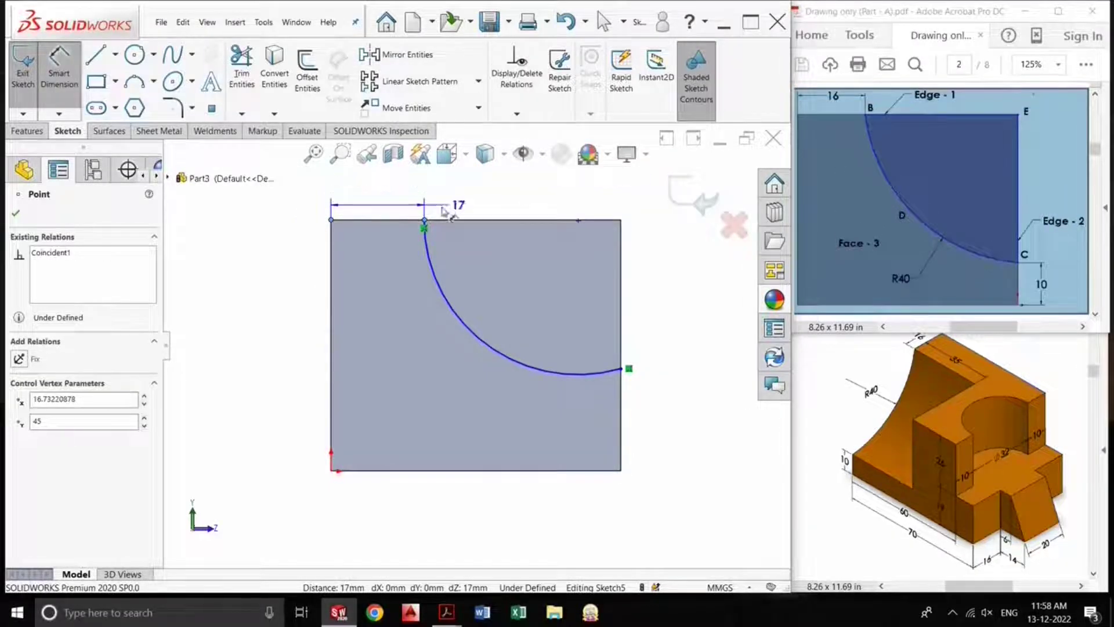
{"action": "left_click", "coordinate": [398, 212]}
{"action": "type", "text": "1"}
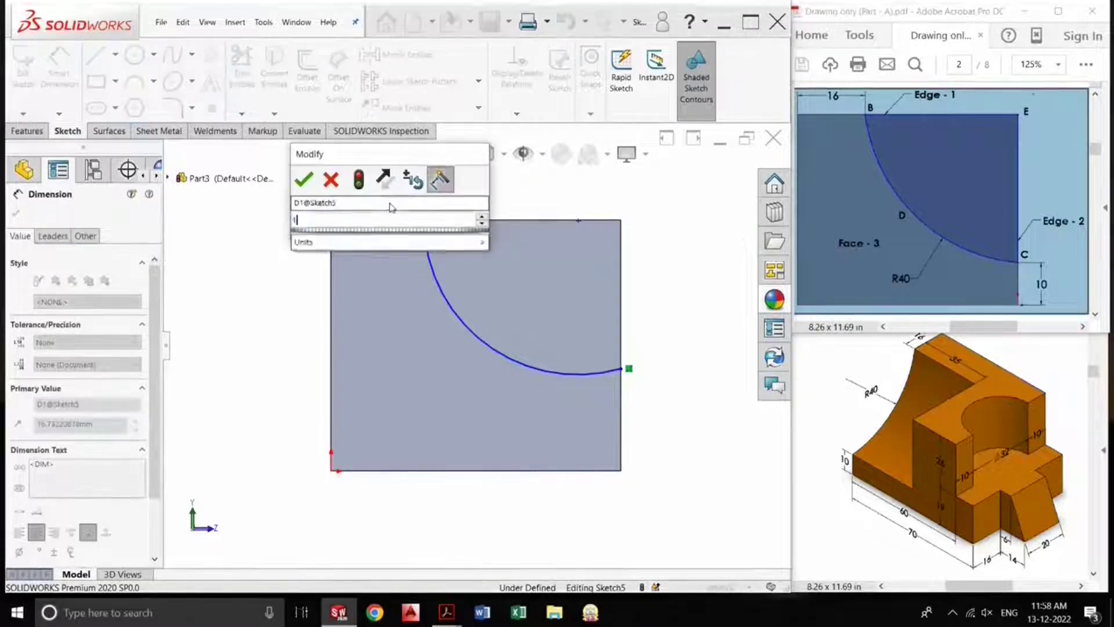
{"action": "type", "text": "6"}
{"action": "key", "text": "Return"}
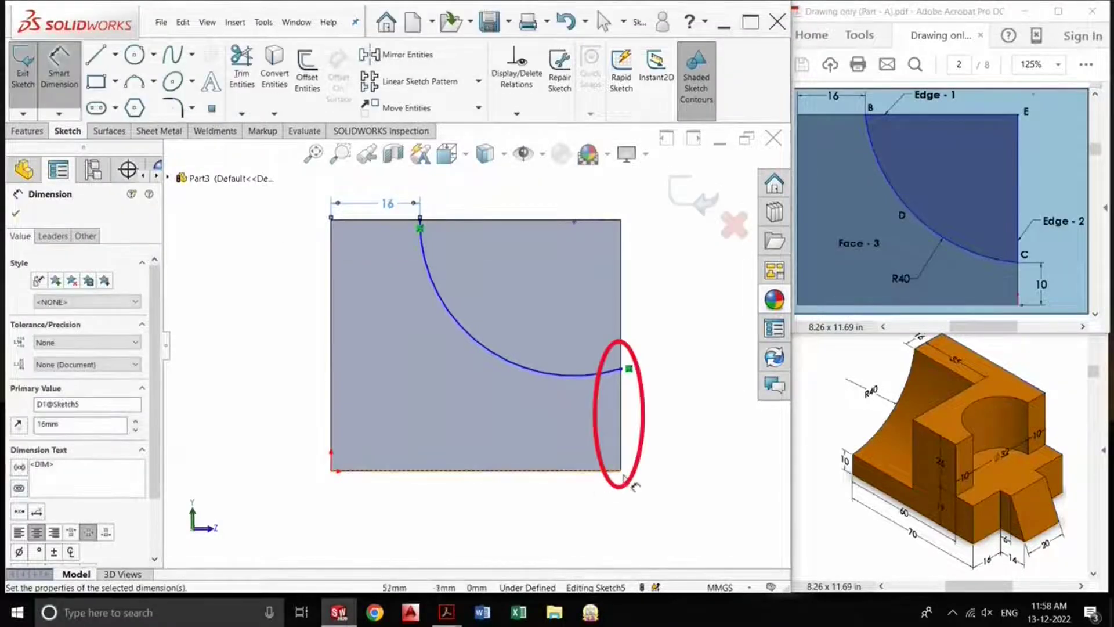
{"action": "left_click", "coordinate": [631, 481]}
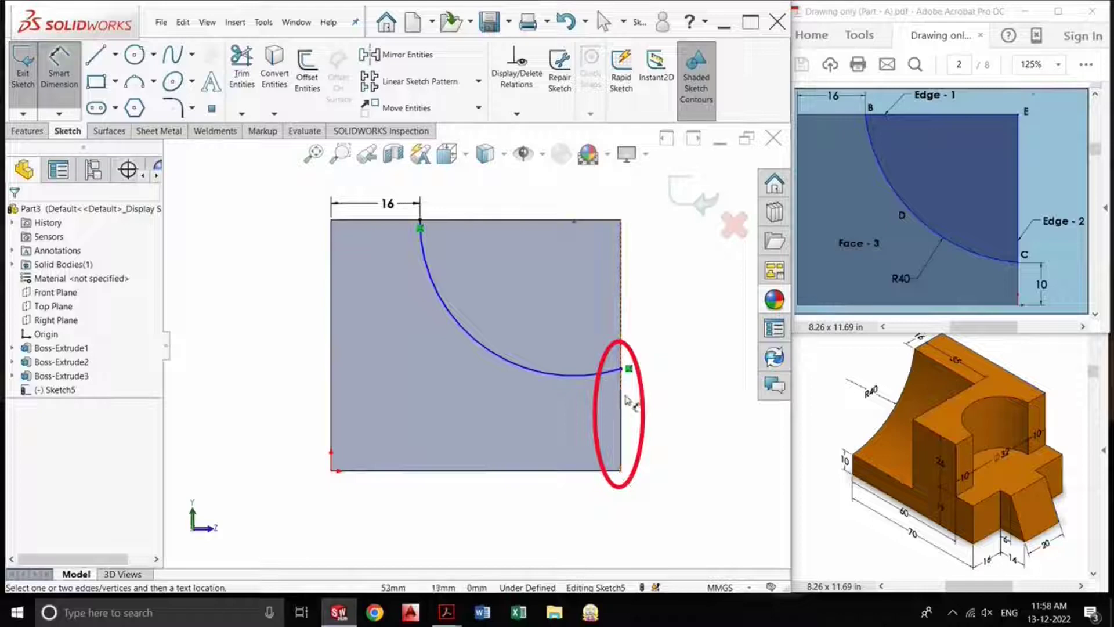
Dimension the arc's lower end 10 mm above the bottom corner
{"action": "left_click", "coordinate": [622, 369]}
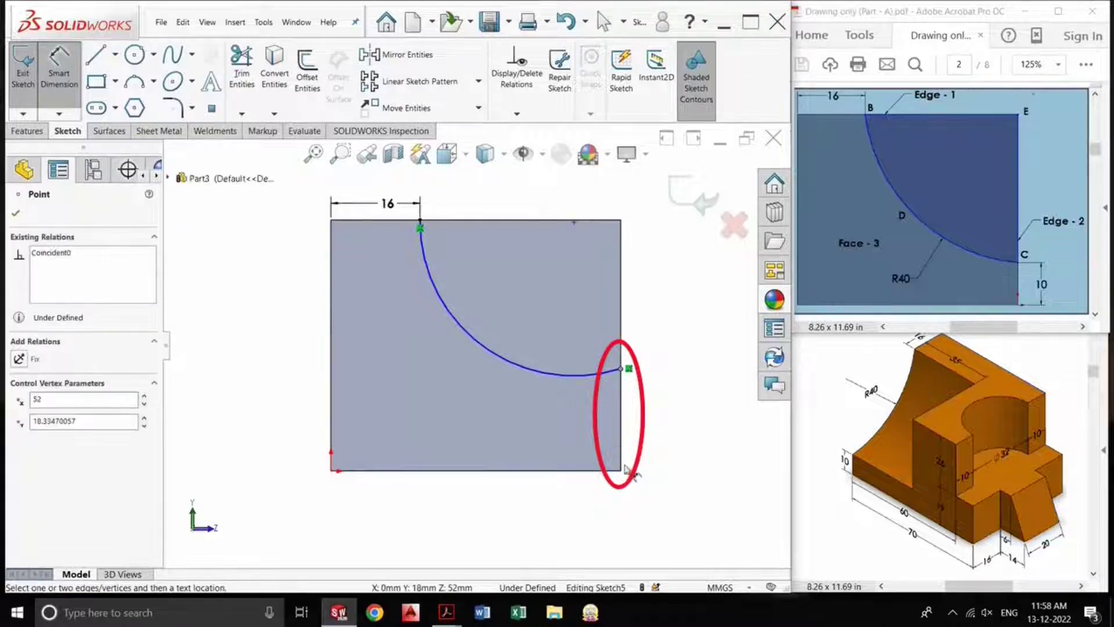
{"action": "left_click", "coordinate": [621, 470]}
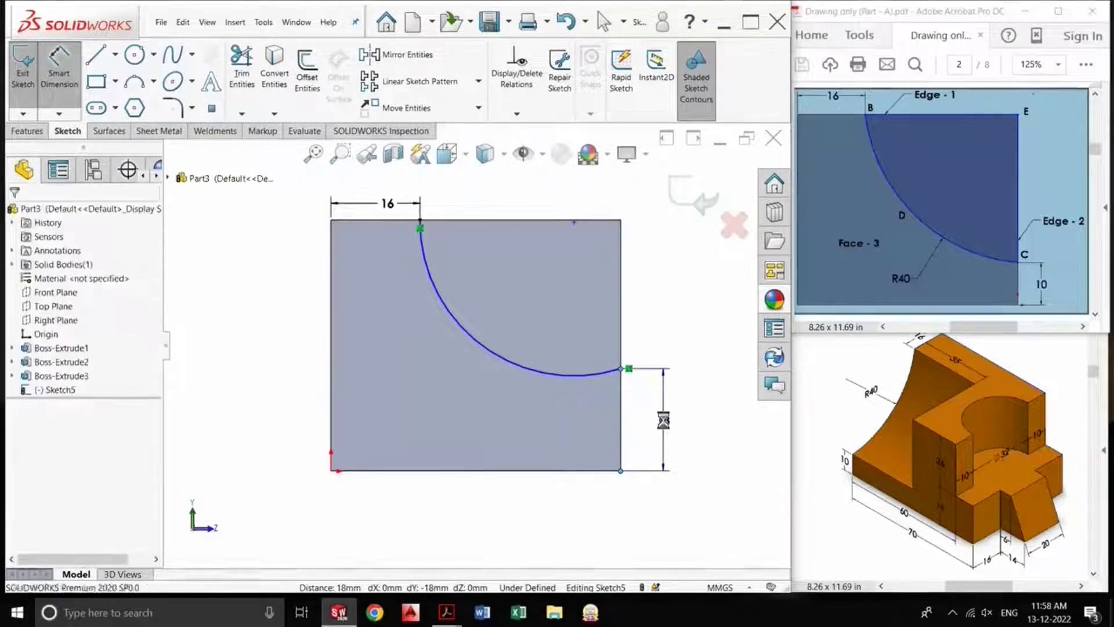
{"action": "left_click", "coordinate": [664, 419]}
{"action": "type", "text": "10"}
{"action": "key", "text": "Return"}
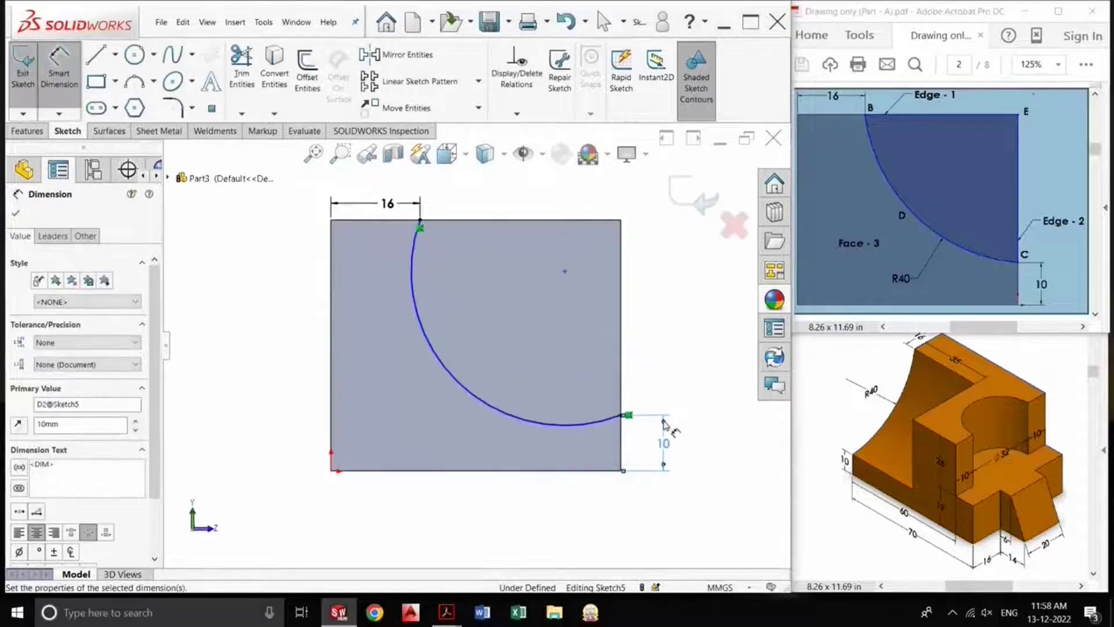
Set the arc radius to R40 and check it against the PDF drawing
{"action": "left_click", "coordinate": [504, 419]}
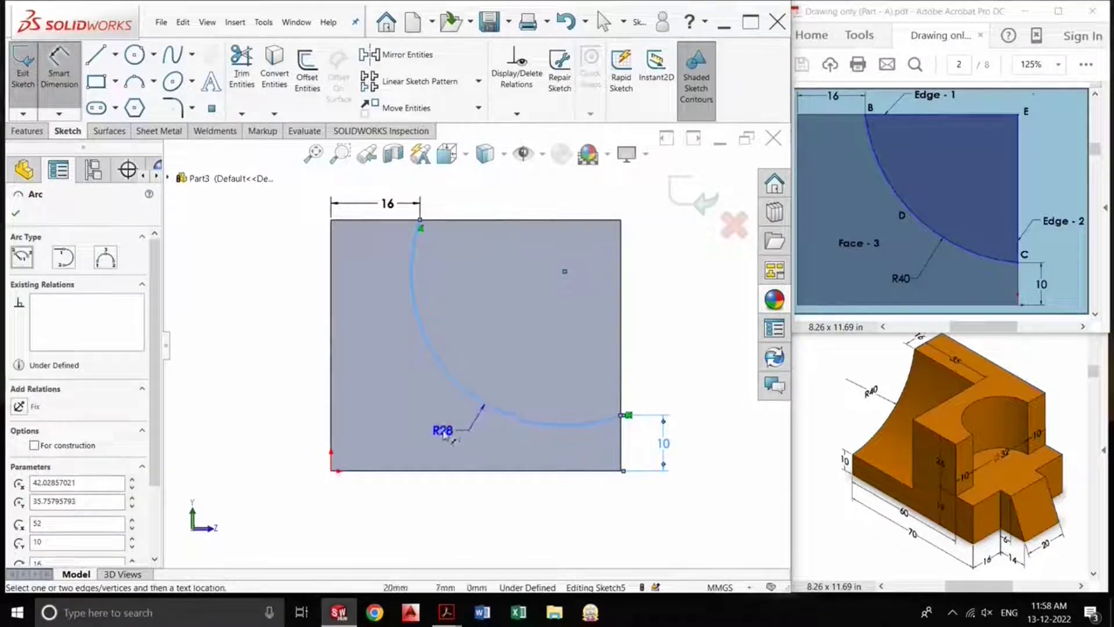
{"action": "left_click", "coordinate": [439, 432]}
{"action": "type", "text": "40"}
{"action": "key", "text": "Return"}
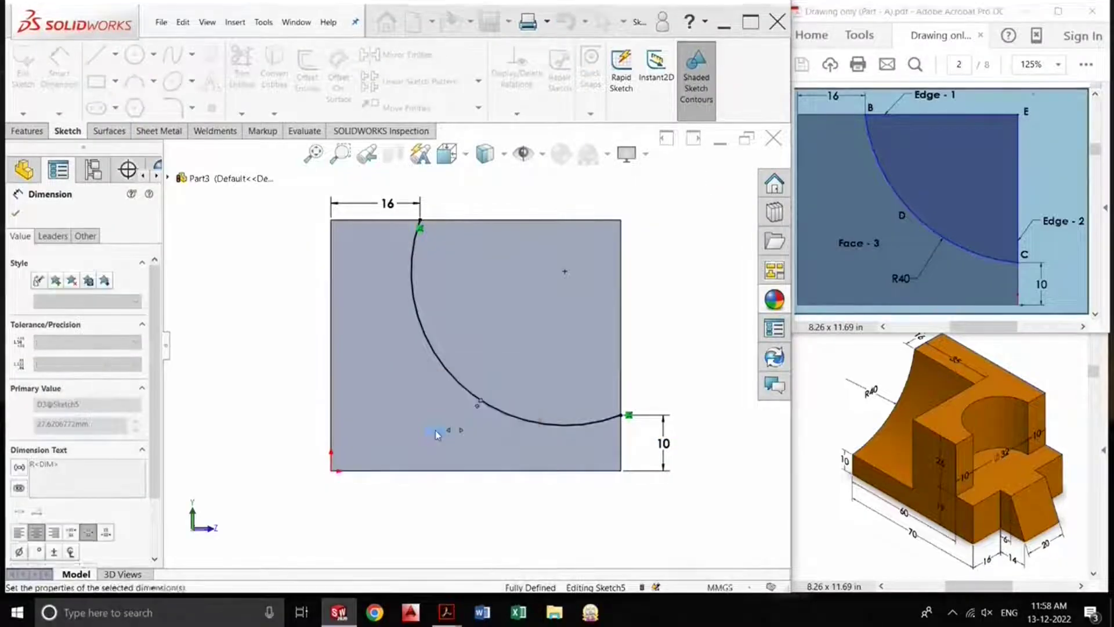
{"action": "left_click", "coordinate": [1057, 186]}
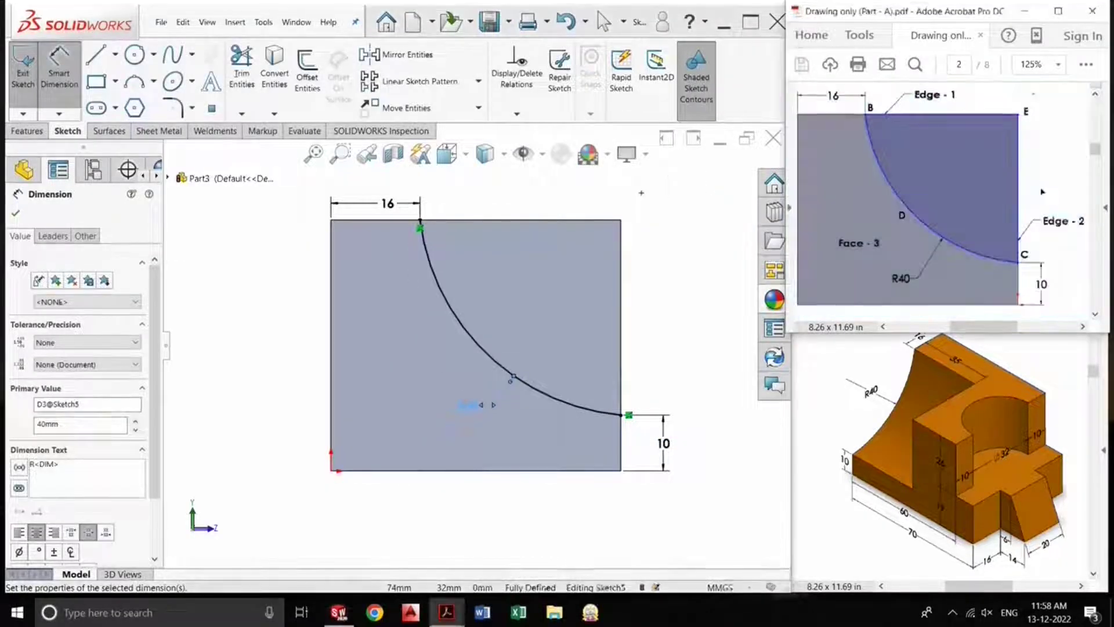
{"action": "left_click", "coordinate": [658, 354]}
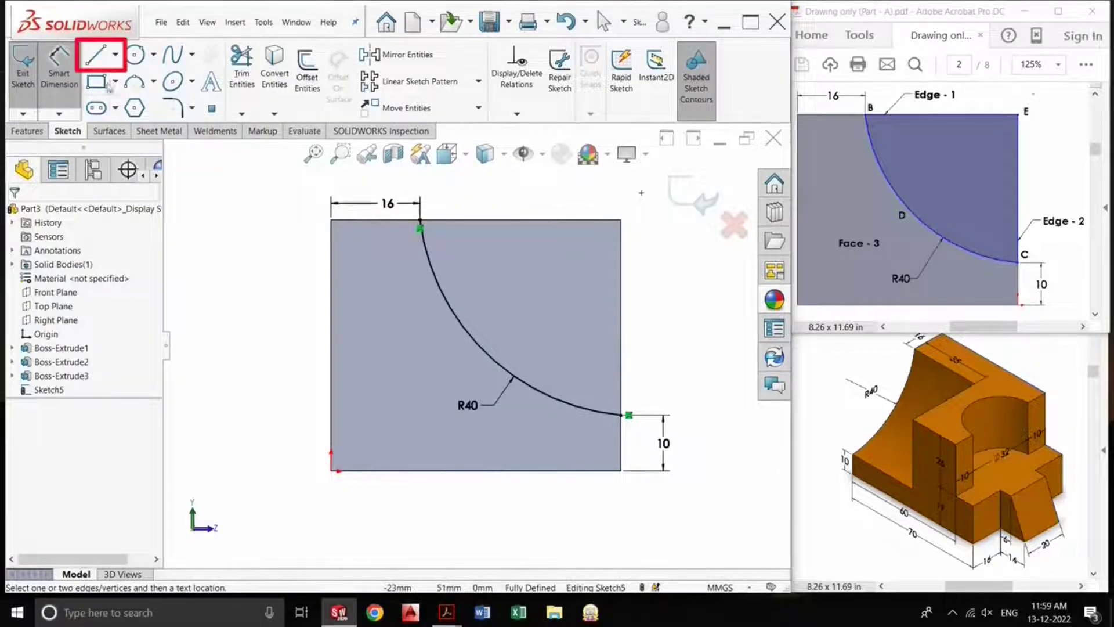
Draw lines from the arc's top end to the top-right corner, then down to the arc's lower end
{"action": "left_click", "coordinate": [93, 58]}
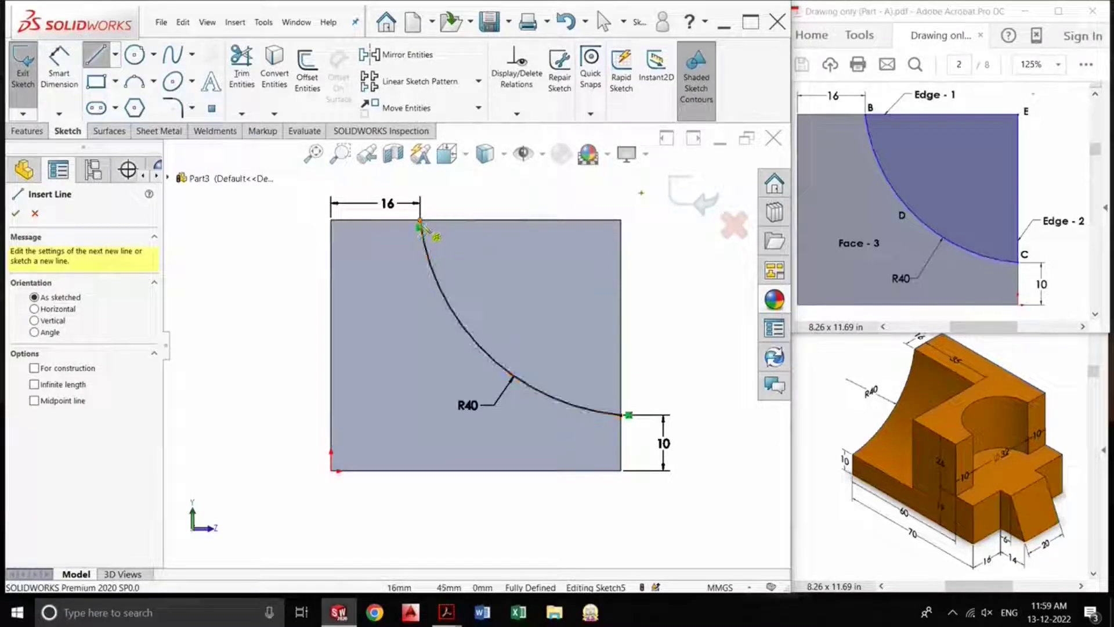
{"action": "left_click", "coordinate": [420, 221]}
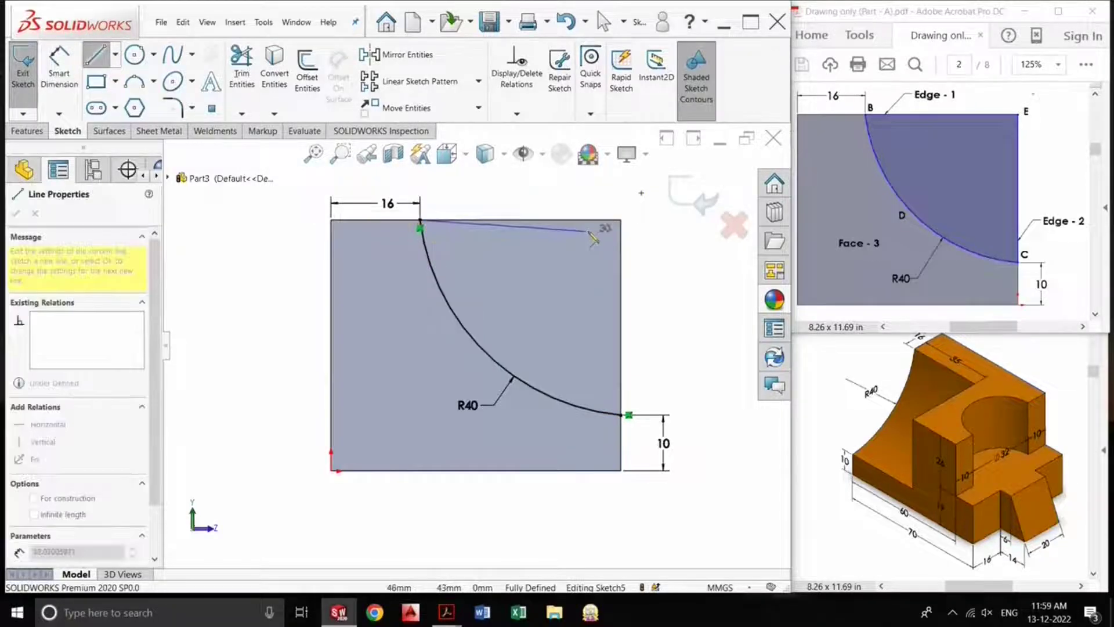
{"action": "left_click", "coordinate": [621, 221]}
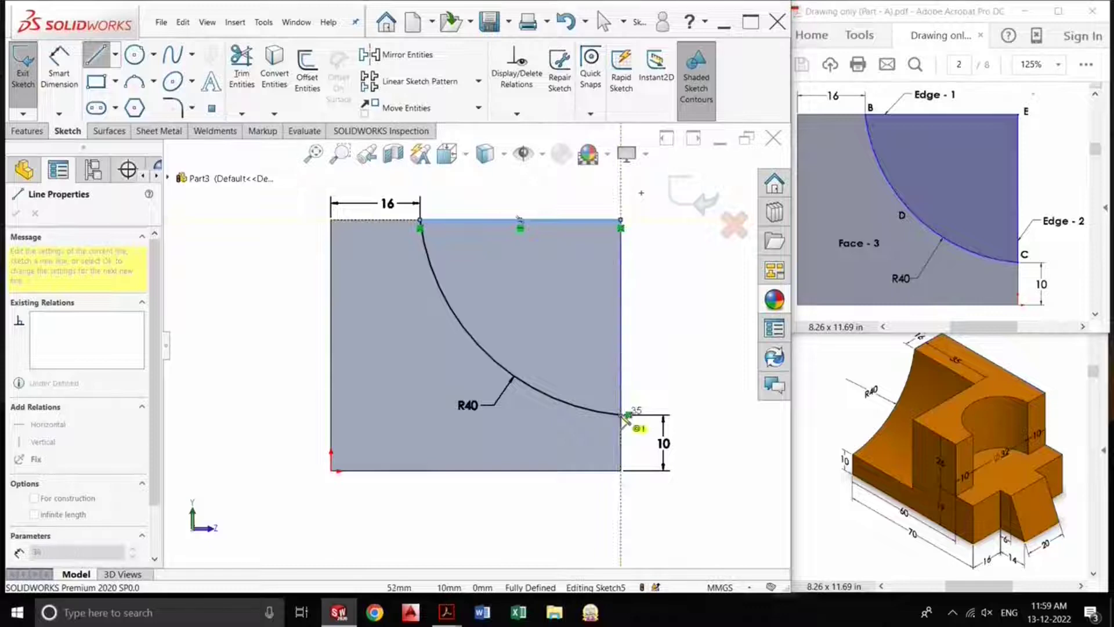
{"action": "left_click", "coordinate": [621, 415]}
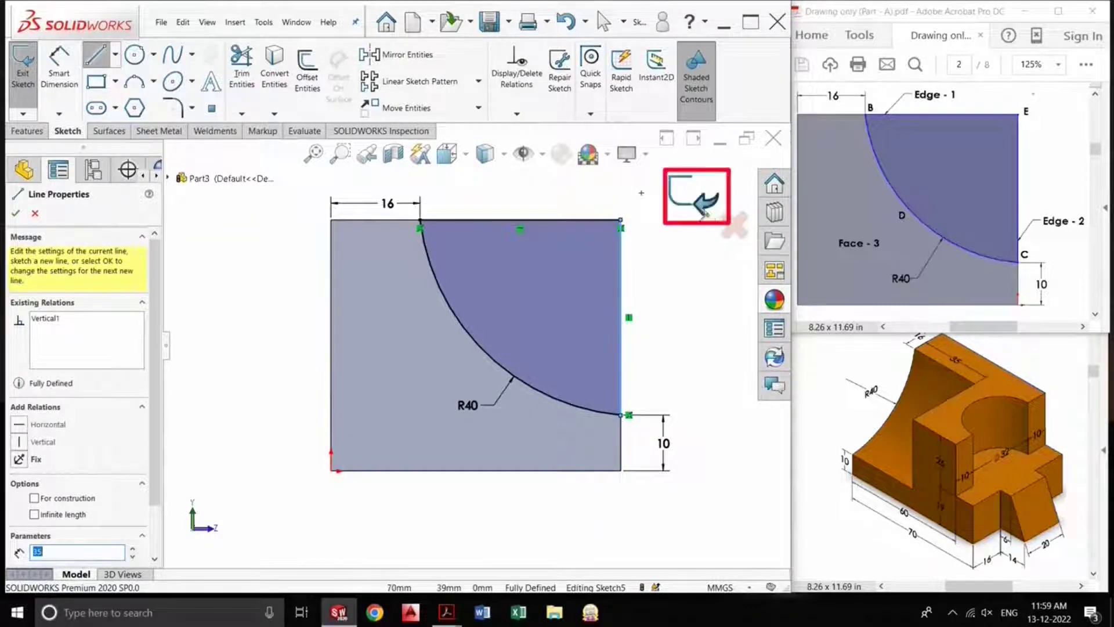
Extrude-cut the closed arc region Blind 35 mm deep
{"action": "left_click", "coordinate": [693, 198]}
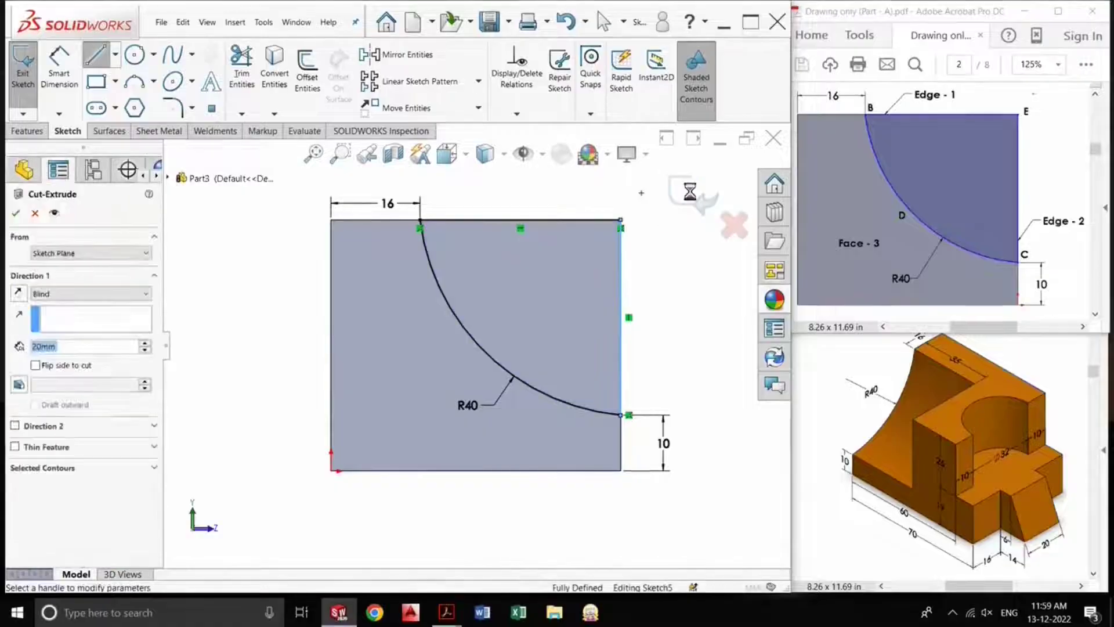
{"action": "middle_click_drag", "start_coordinate": [675, 332], "coordinate": [597, 366]}
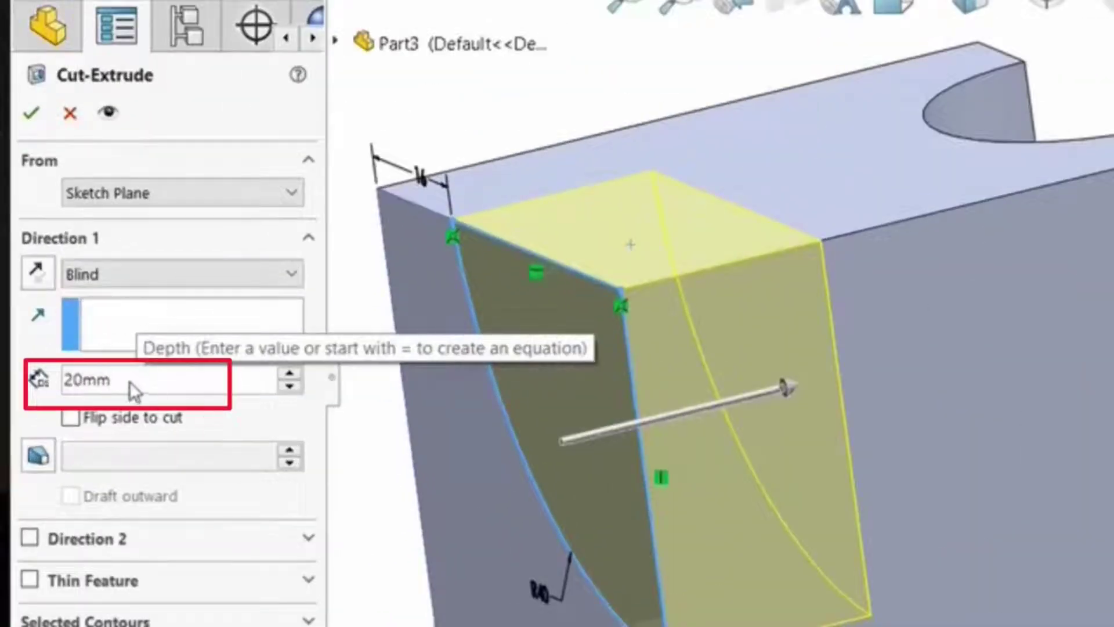
{"action": "left_click_drag", "start_coordinate": [130, 381], "coordinate": [68, 384]}
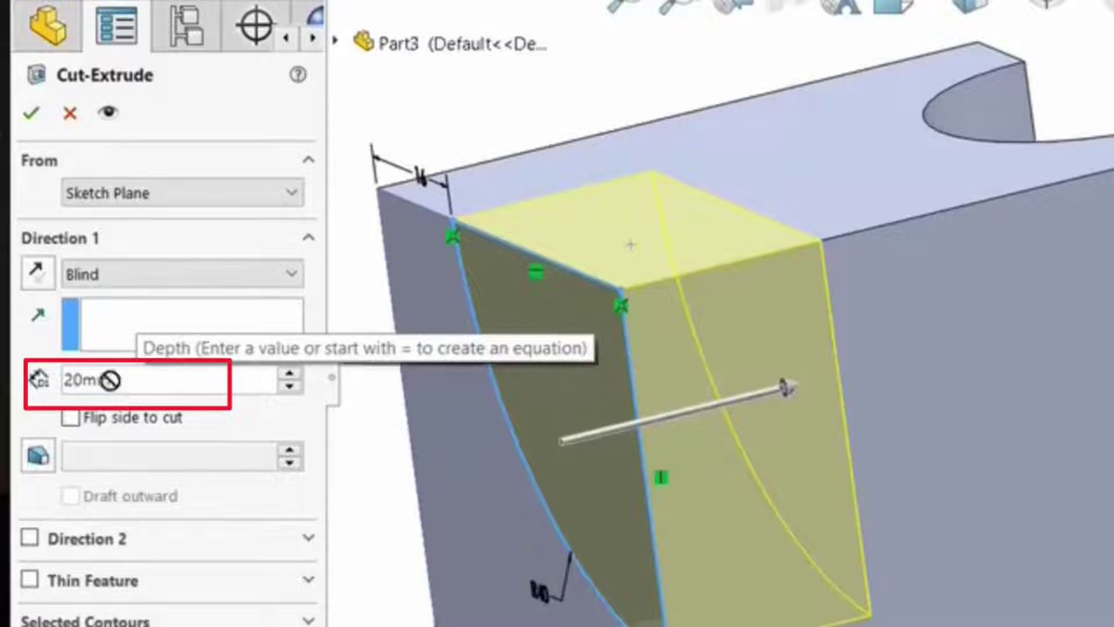
{"action": "type", "text": "32"}
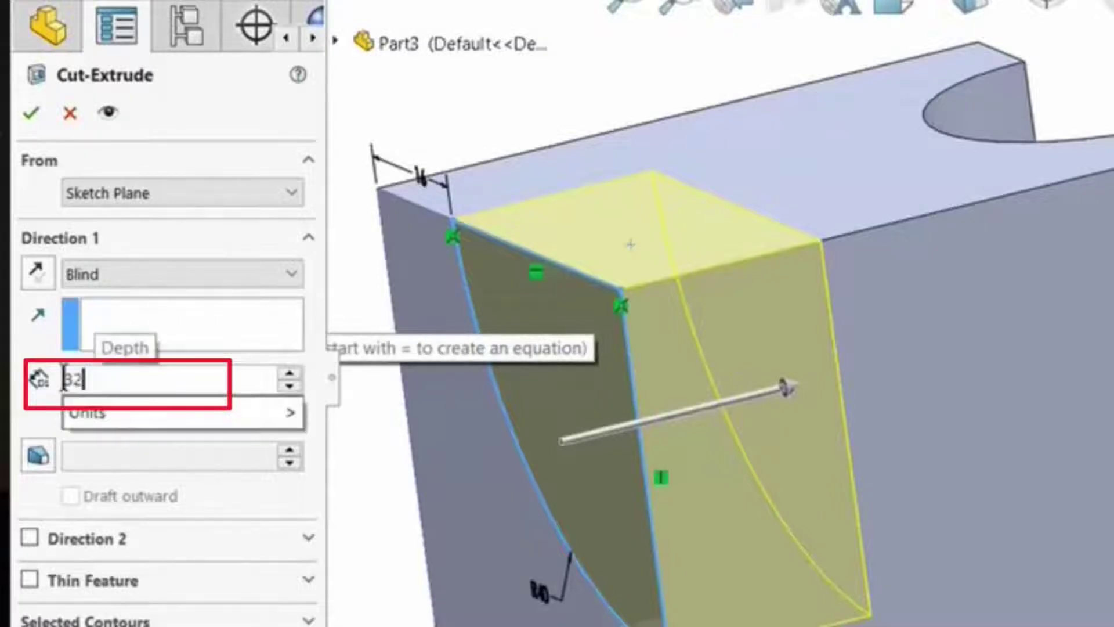
{"action": "key", "text": "BackSpace"}
{"action": "key", "text": "BackSpace"}
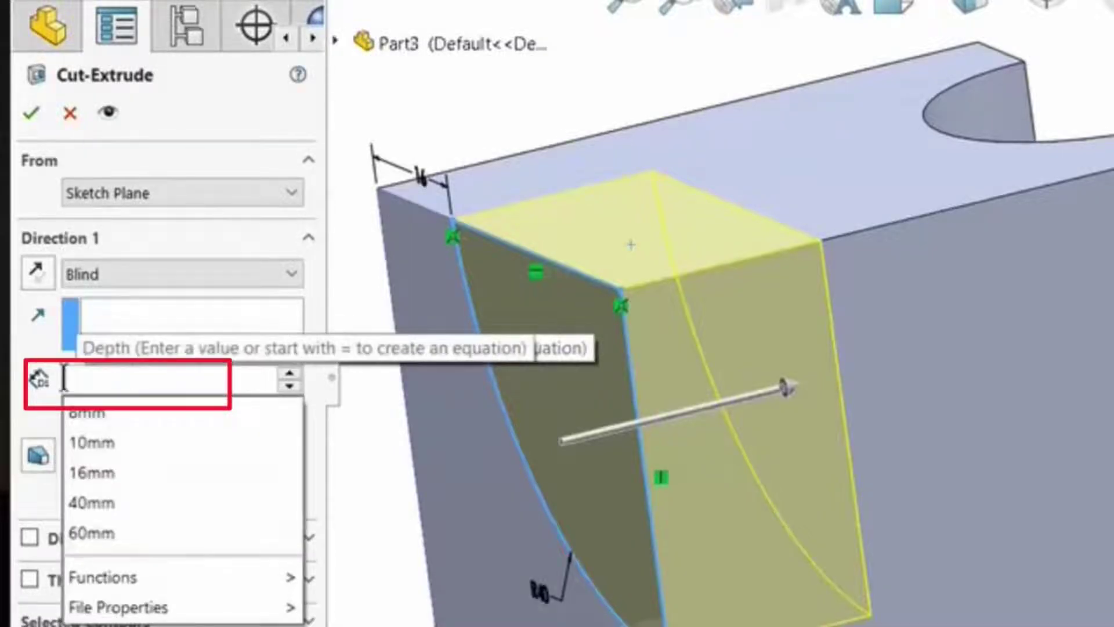
{"action": "type", "text": "35"}
{"action": "key", "text": "Return"}
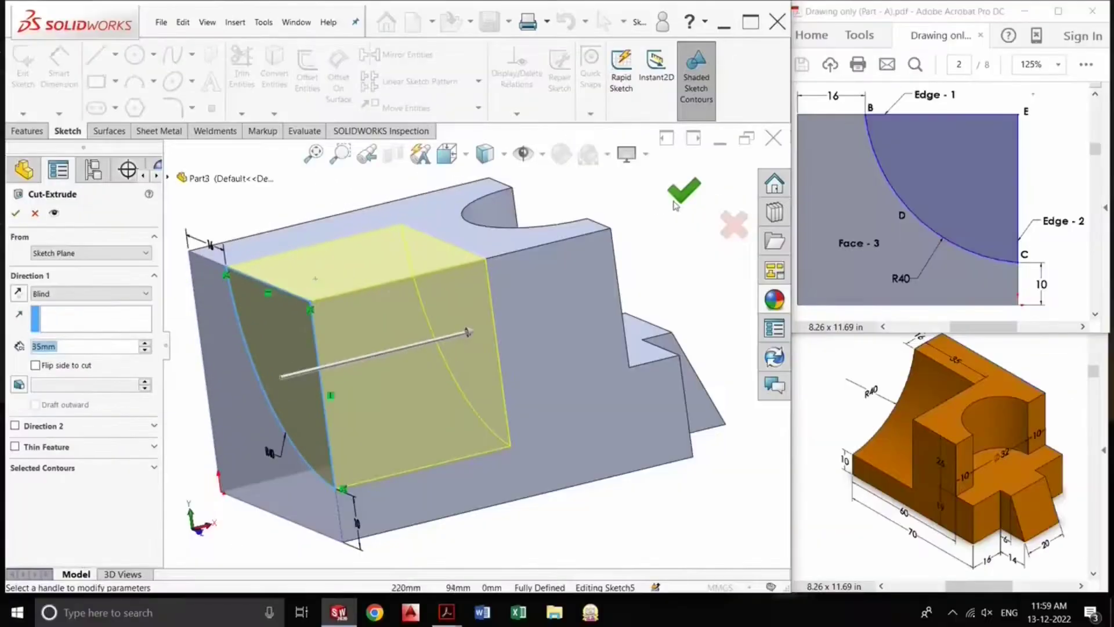
{"action": "left_click", "coordinate": [676, 203]}
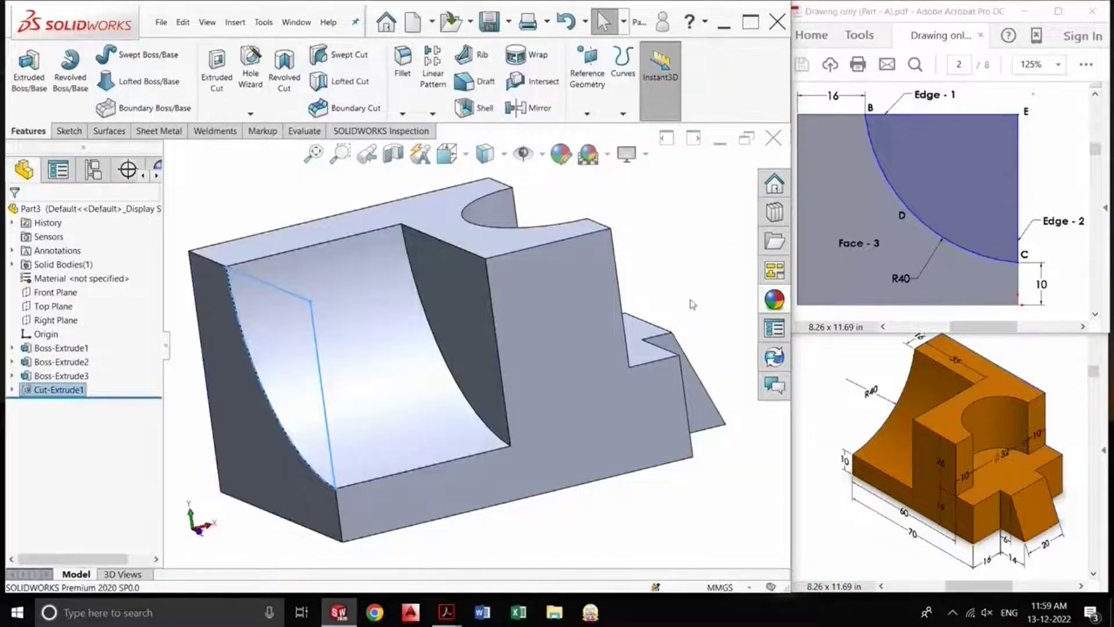
Switch to the isometric view and clear the selection
{"action": "key", "text": "space"}
{"action": "left_click", "coordinate": [898, 293]}
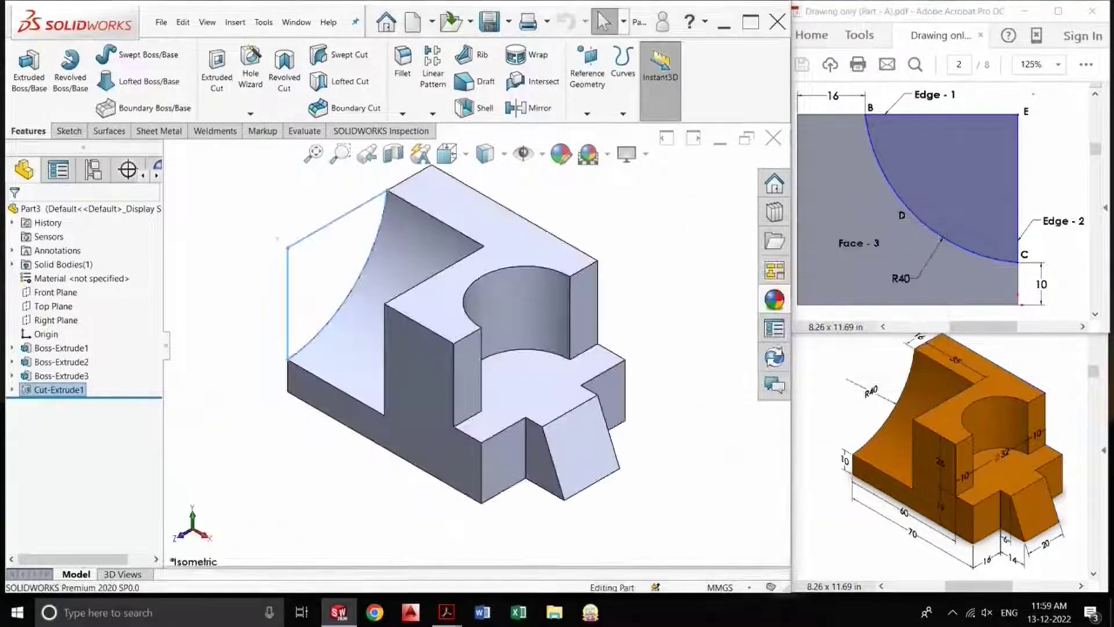
{"action": "left_click", "coordinate": [672, 293]}
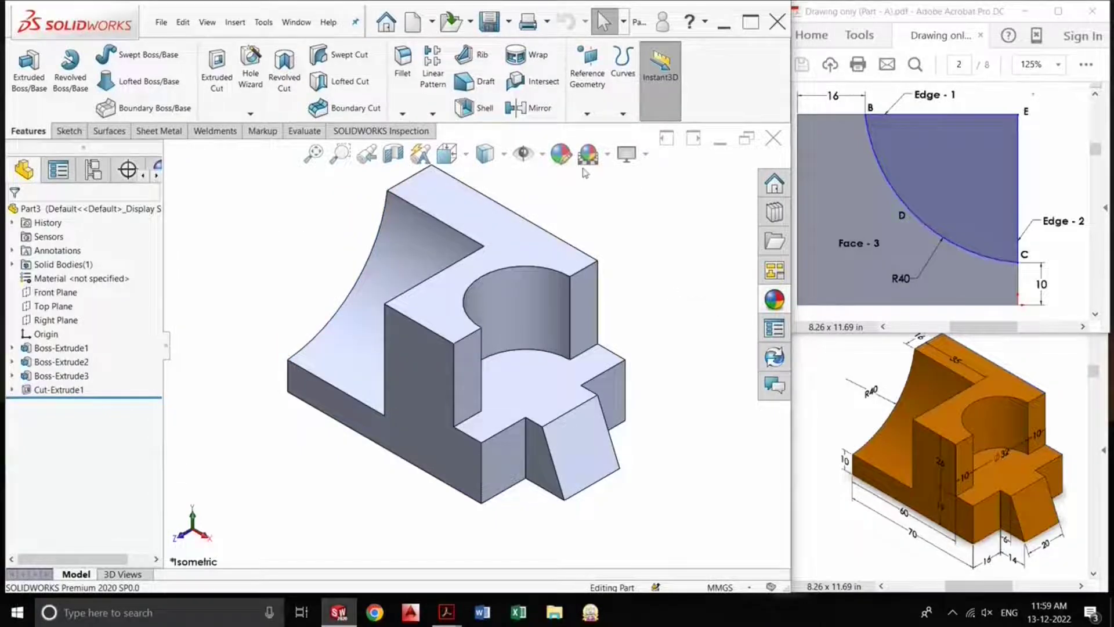
Apply the Solid Orange appearance to the whole part
{"action": "left_click", "coordinate": [561, 153]}
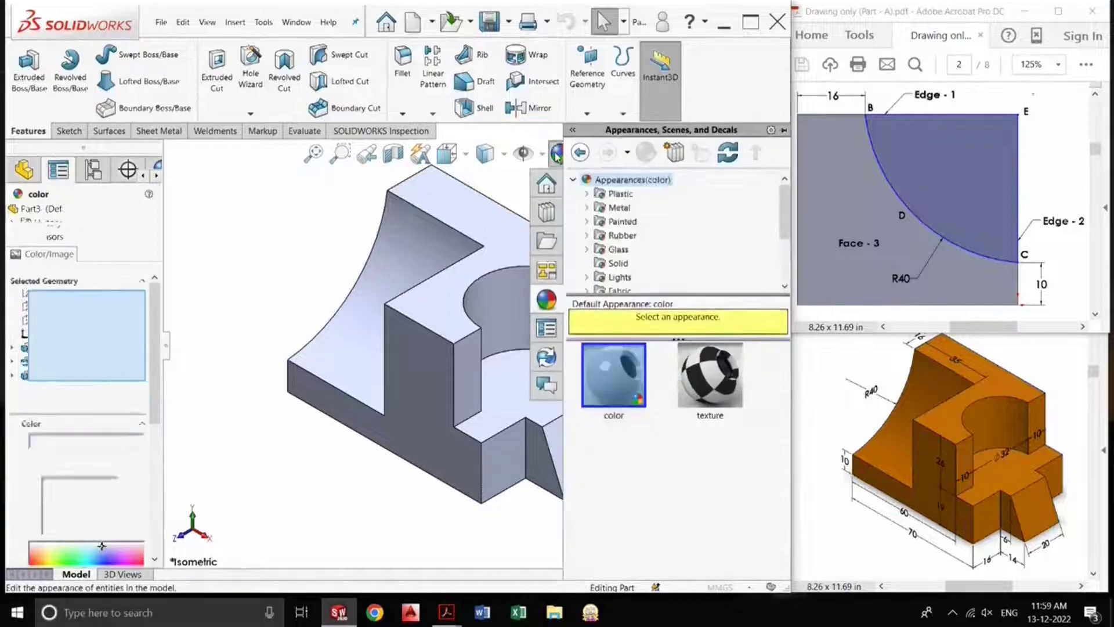
{"action": "left_click", "coordinate": [618, 263]}
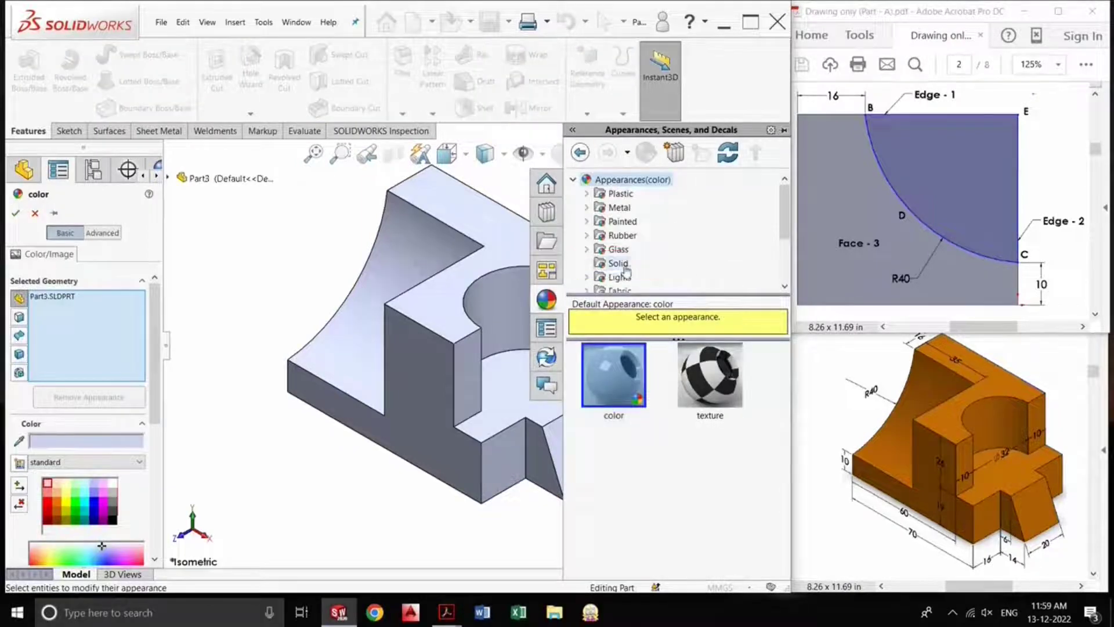
{"action": "left_click", "coordinate": [613, 498]}
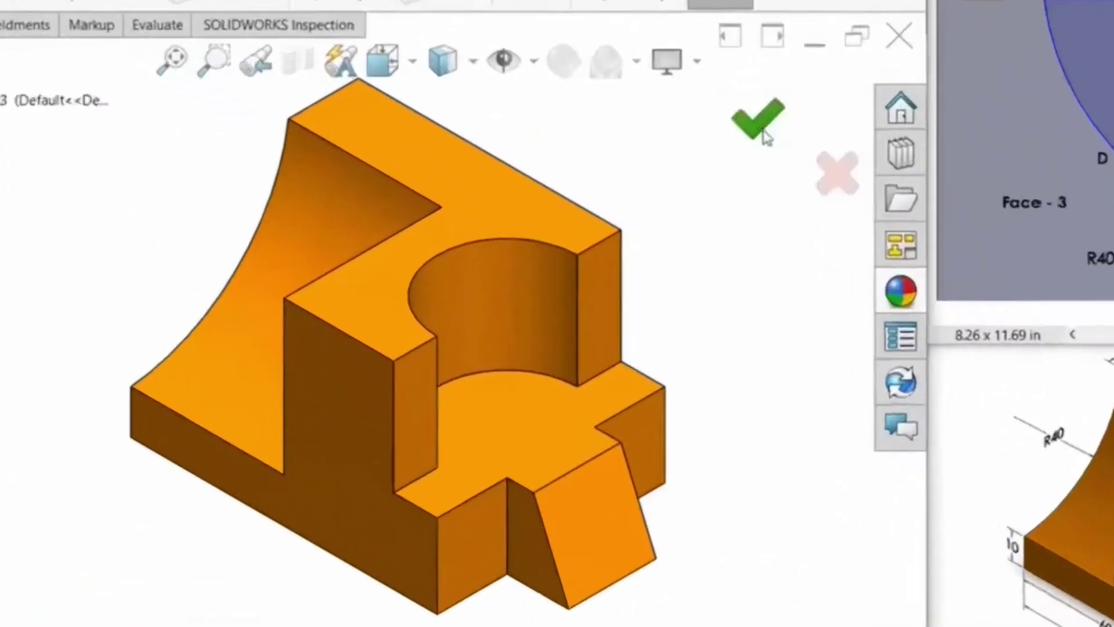
{"action": "left_click", "coordinate": [680, 200]}
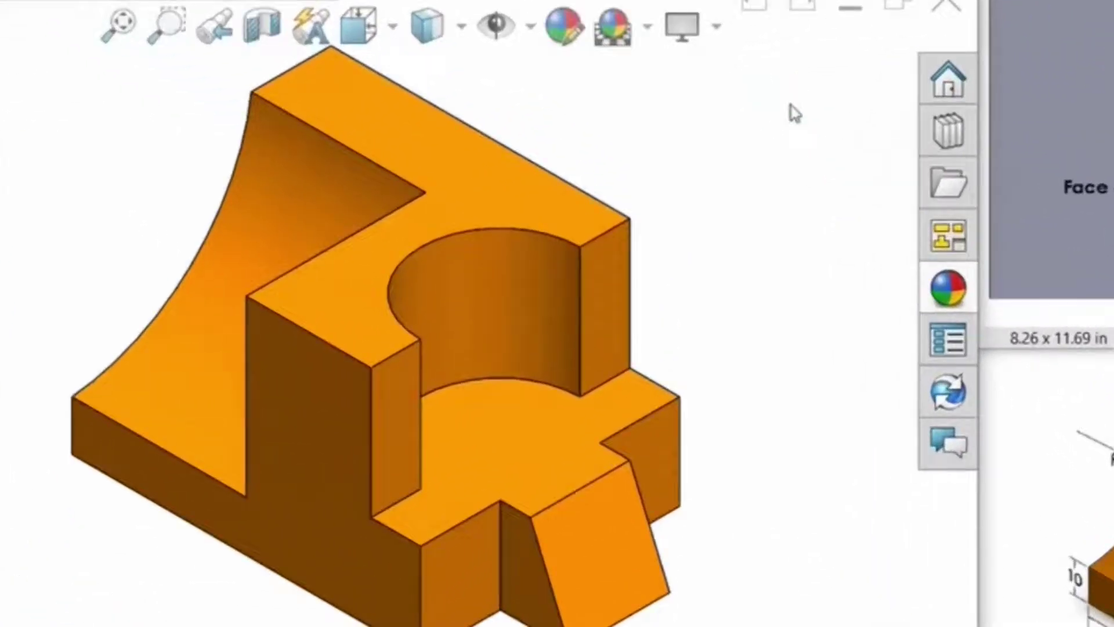